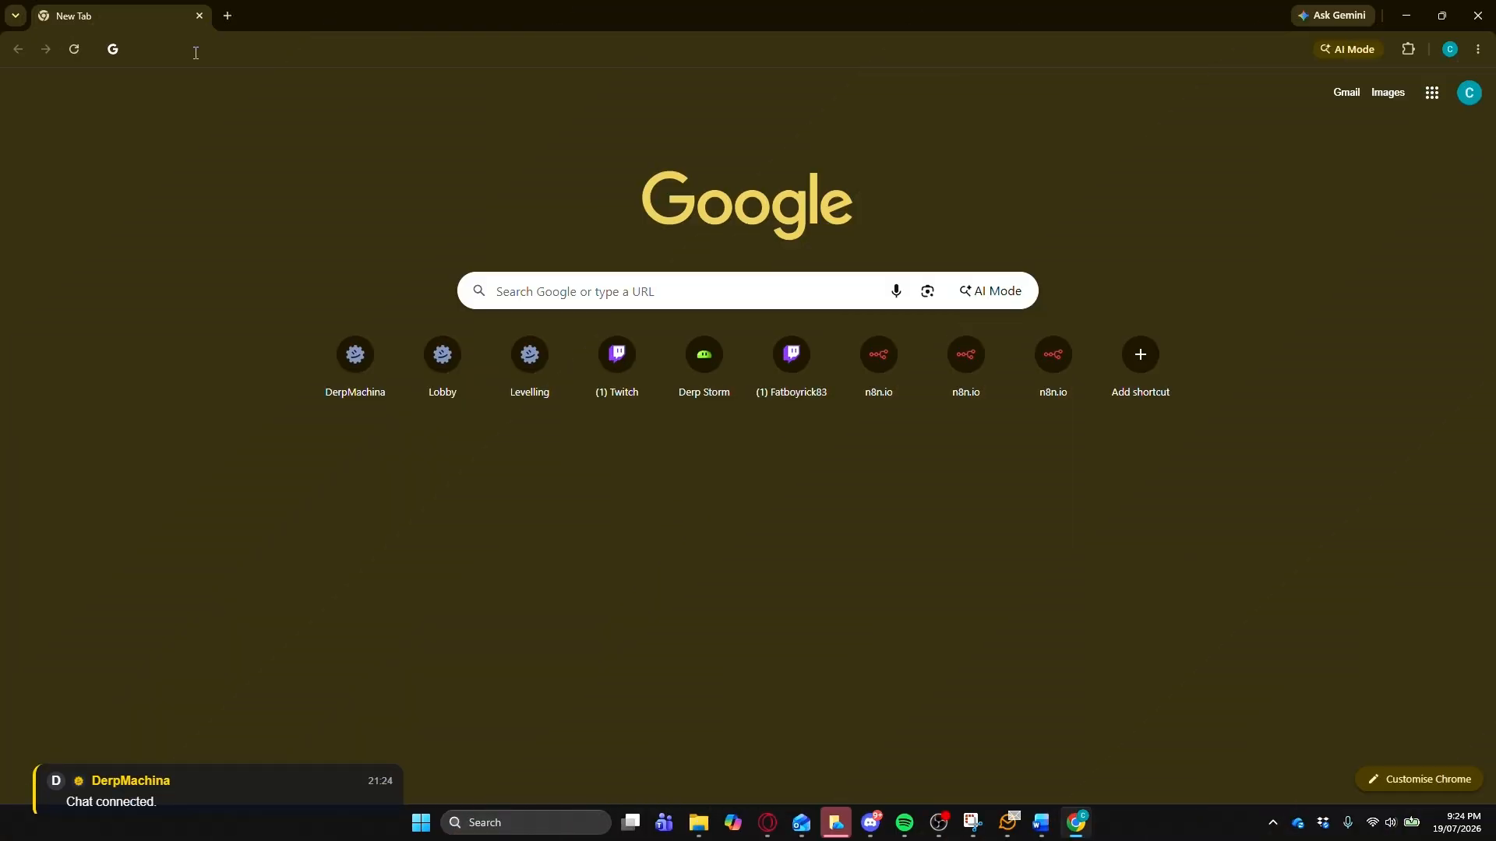
Open the website chat.derpmachina.com.
left_click(196, 52)
type("chg")
key("BackSpace")
key("BackSpace")
key("BackSpace")
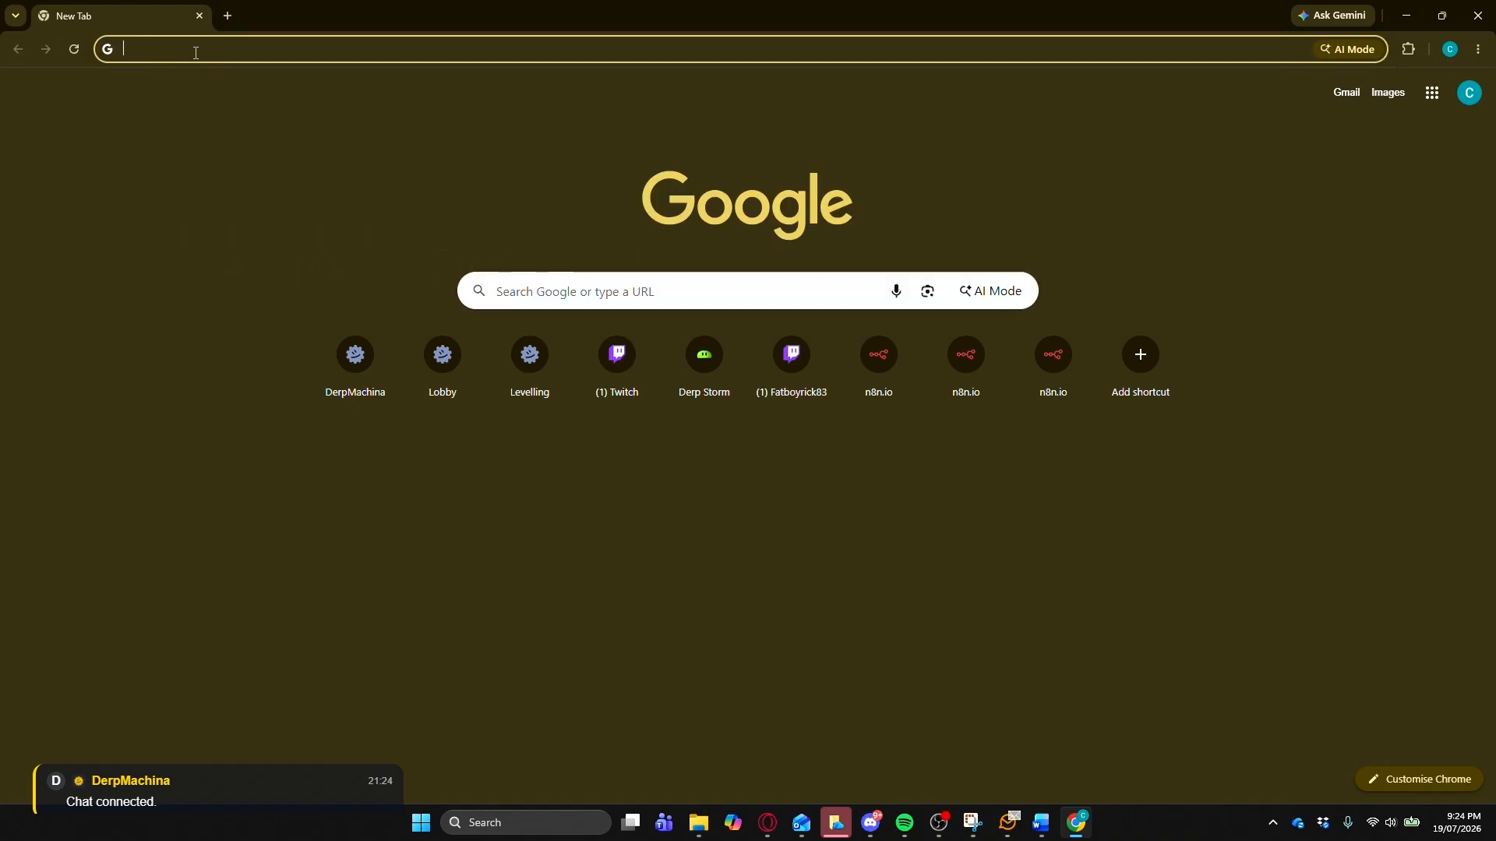
type("chat.der")
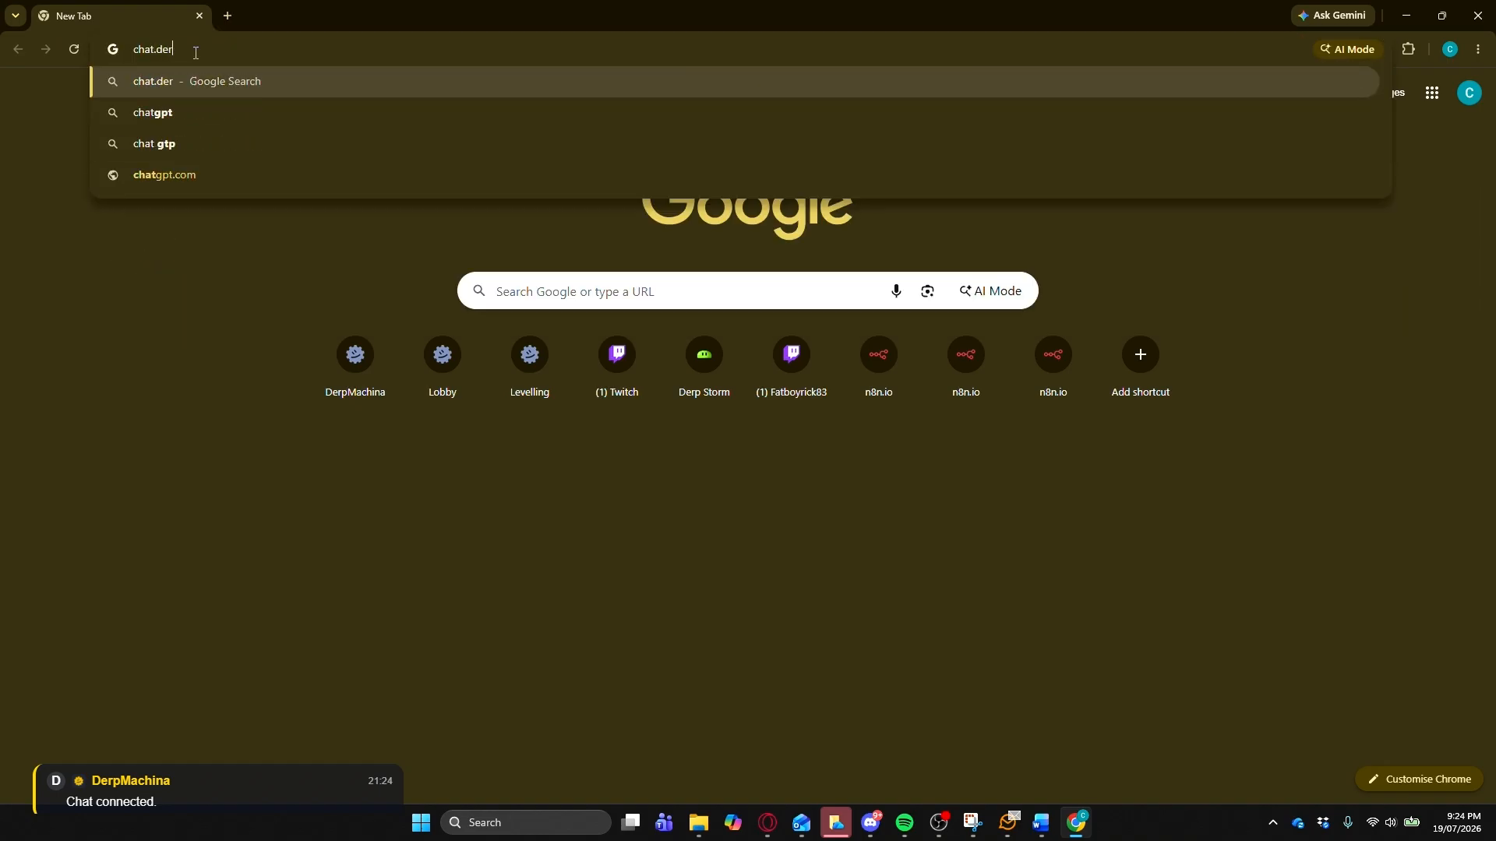
type("pmachina.com")
key("Return")
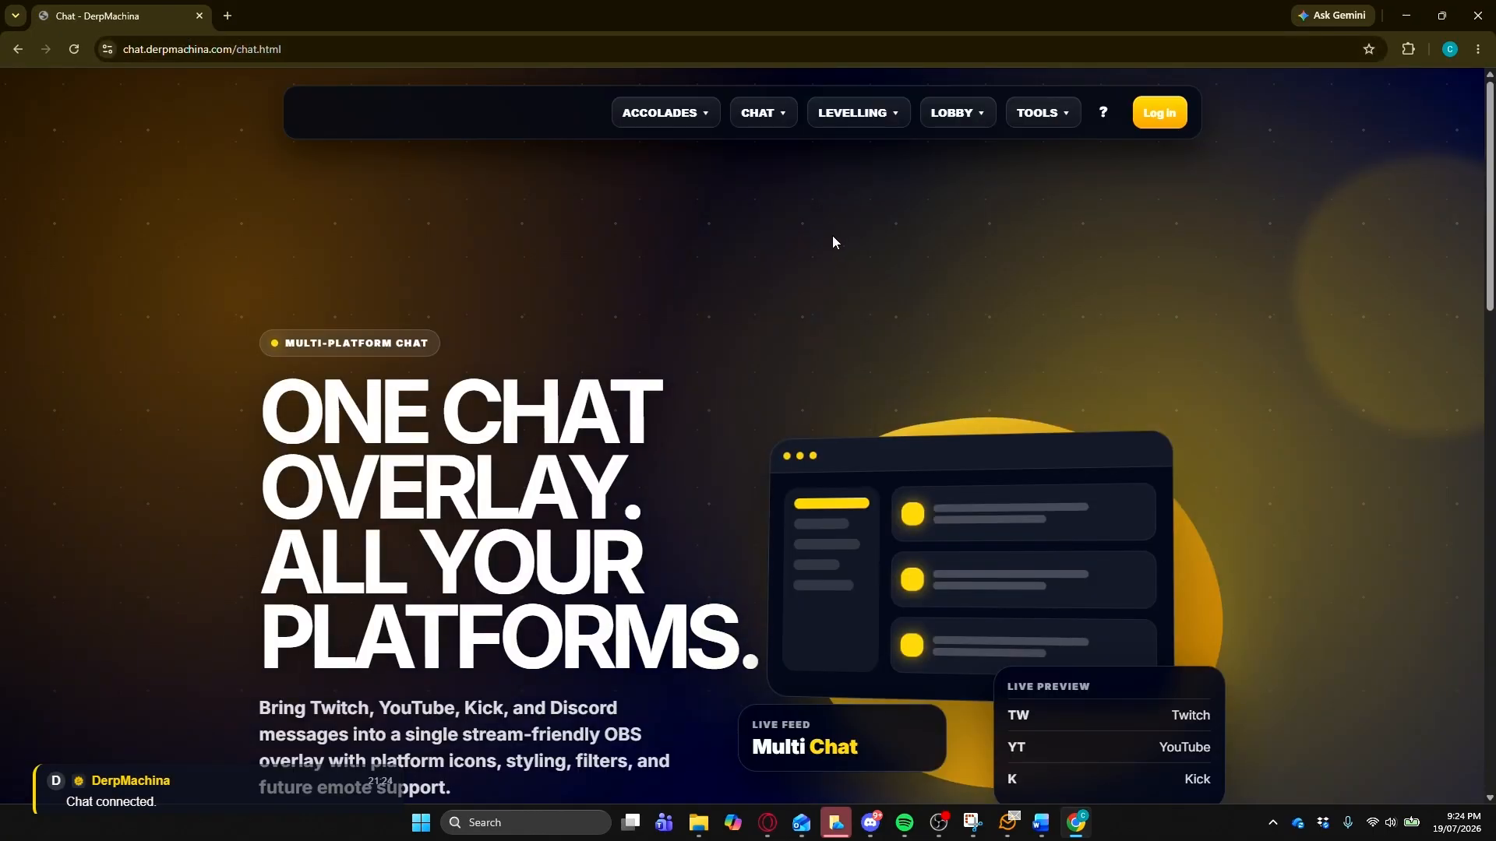
Log in to the DerpMachina account with the saved e-mail address and the account password.
left_click(1161, 114)
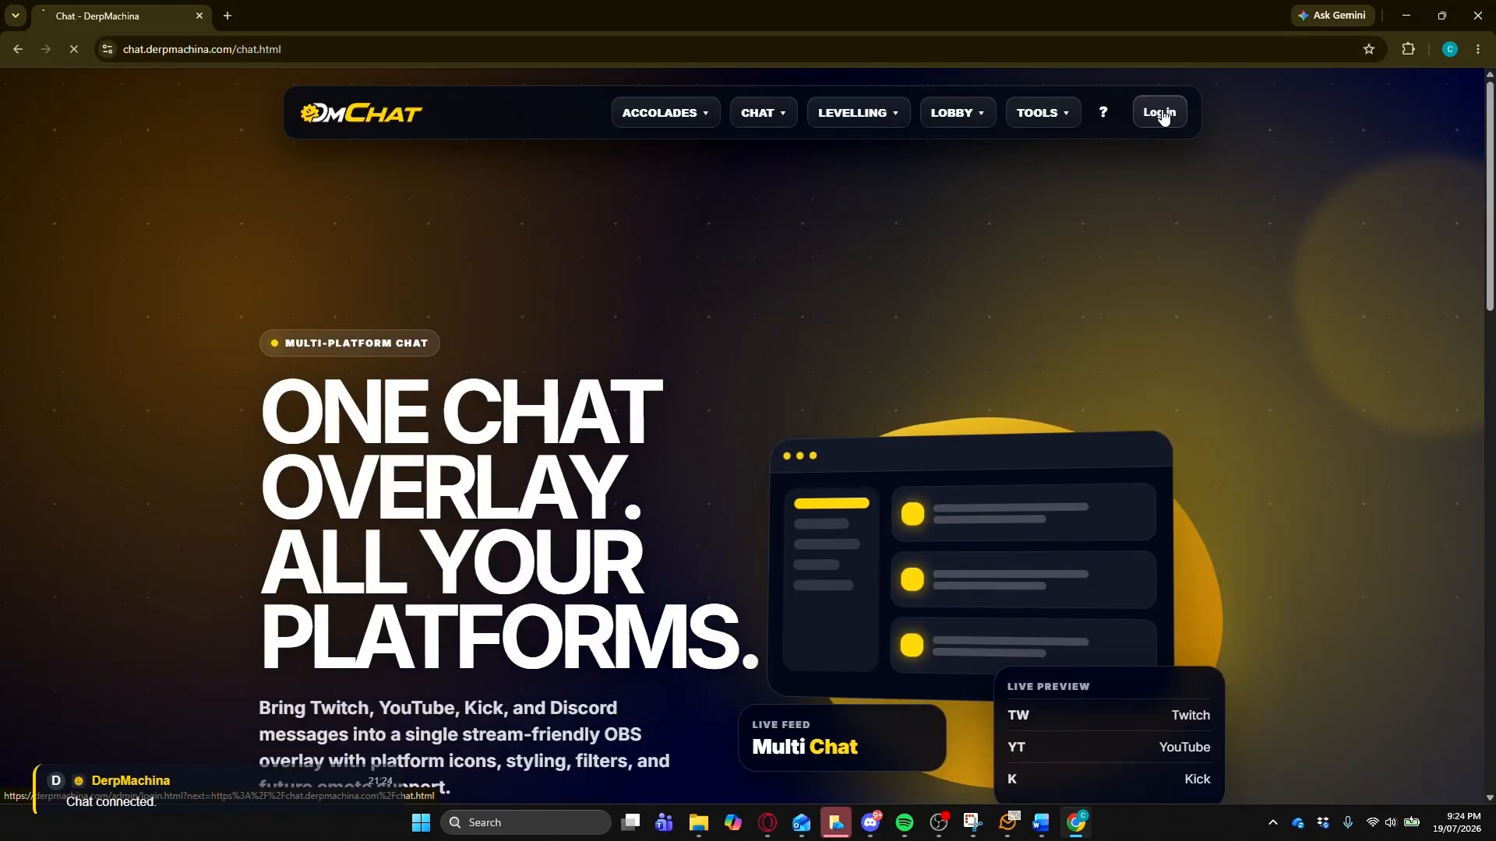
left_click(710, 415)
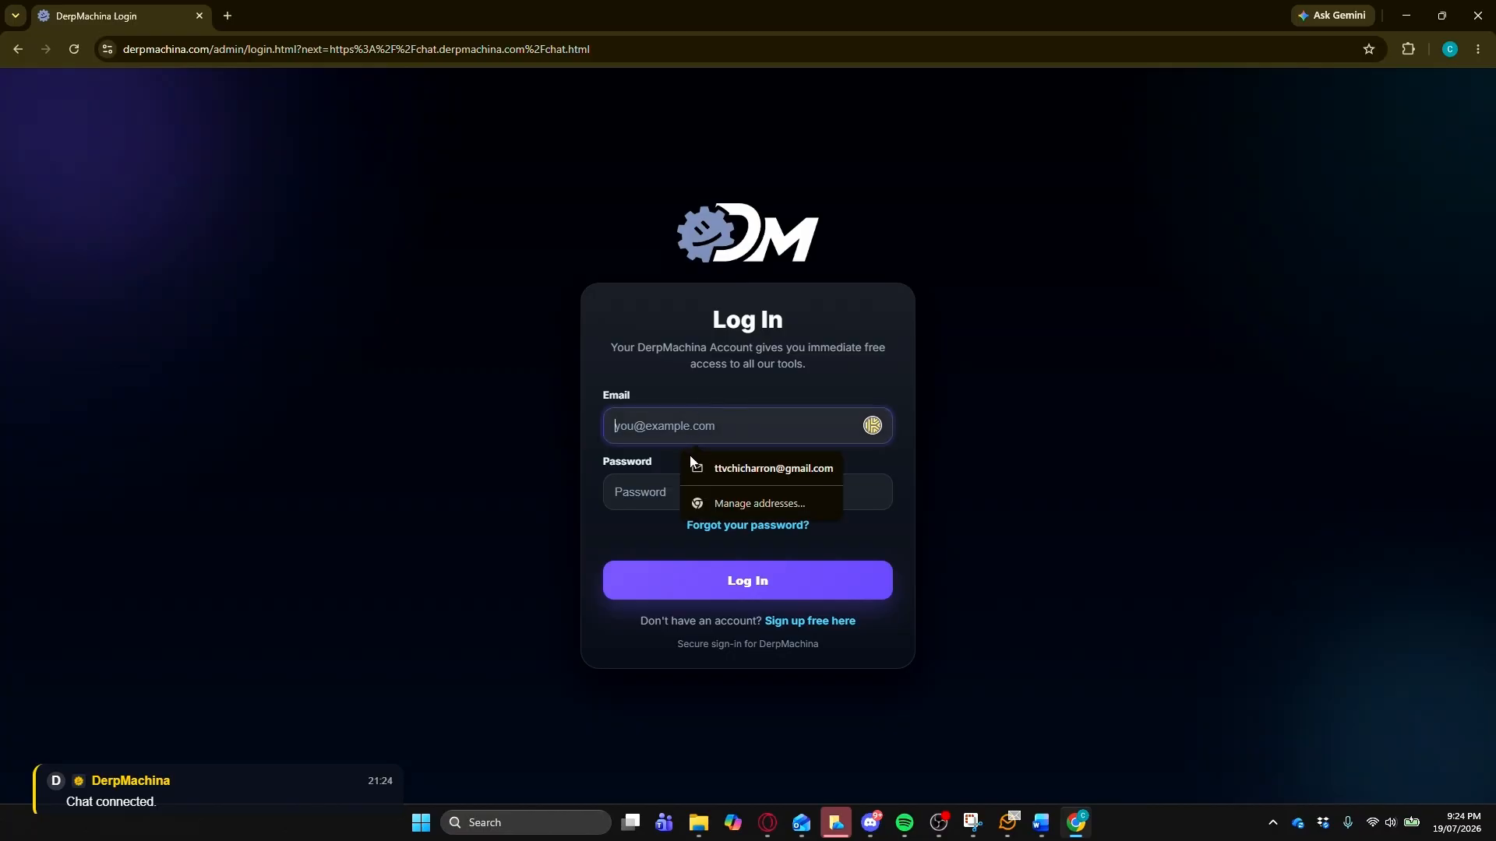
left_click(722, 463)
left_click(679, 492)
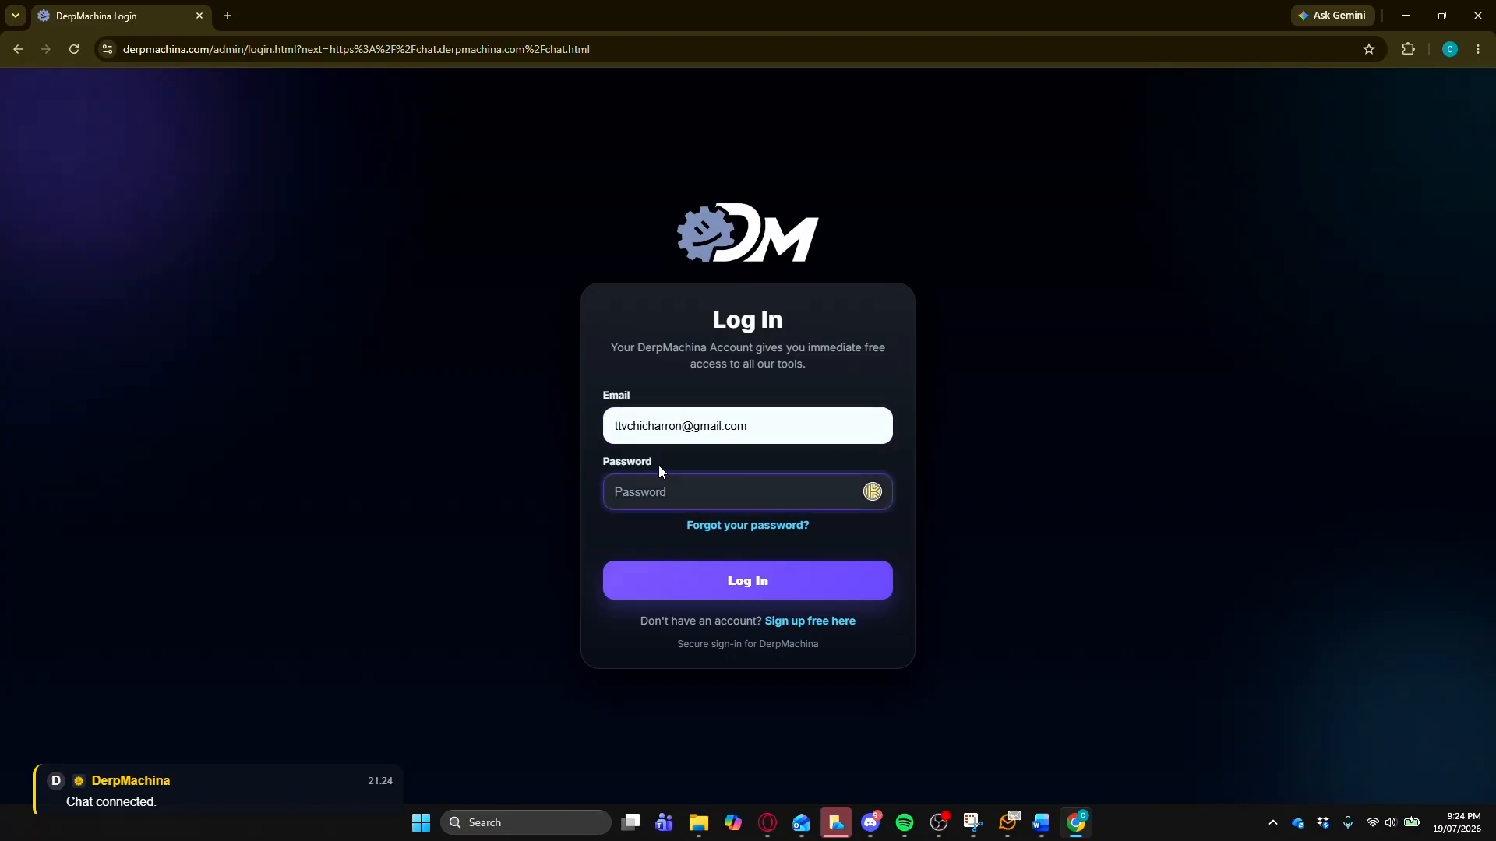
type("***********")
key("Return")
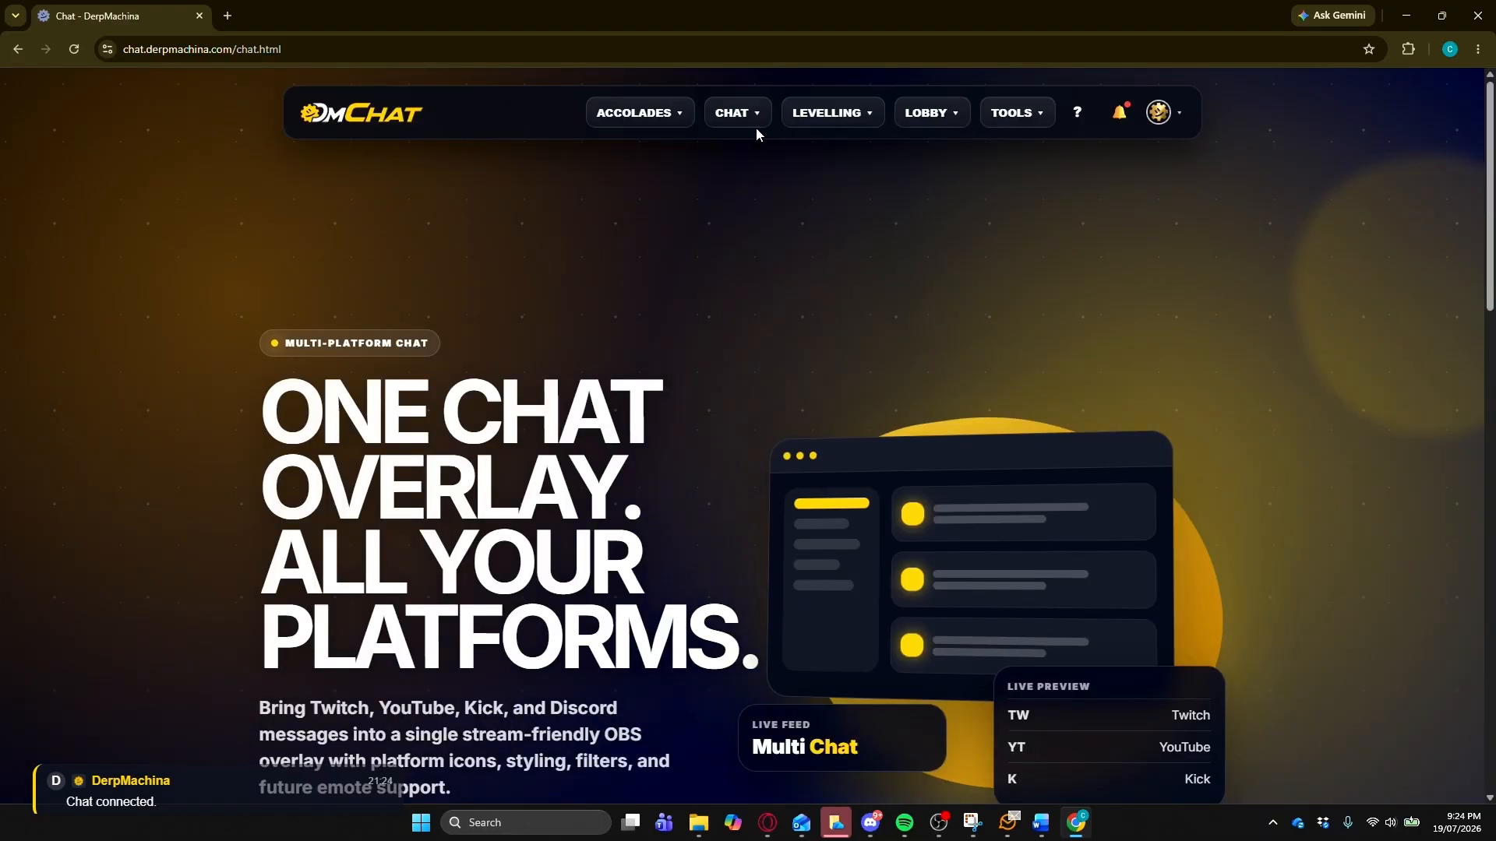
Go to the account's profile area and open the Set Up Chat page.
left_click(752, 120)
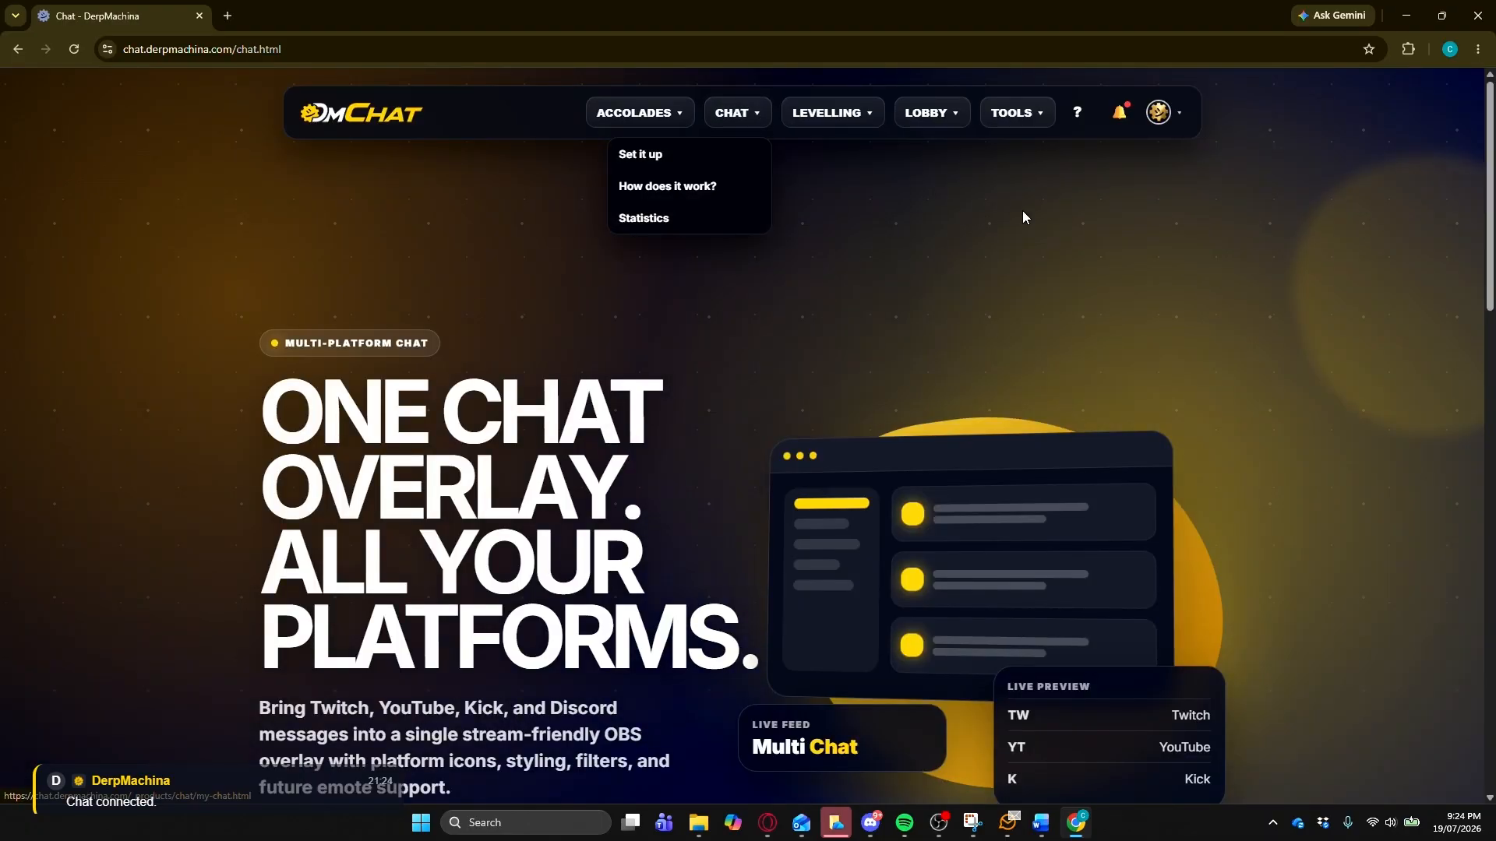
left_click(1158, 113)
left_click(1139, 164)
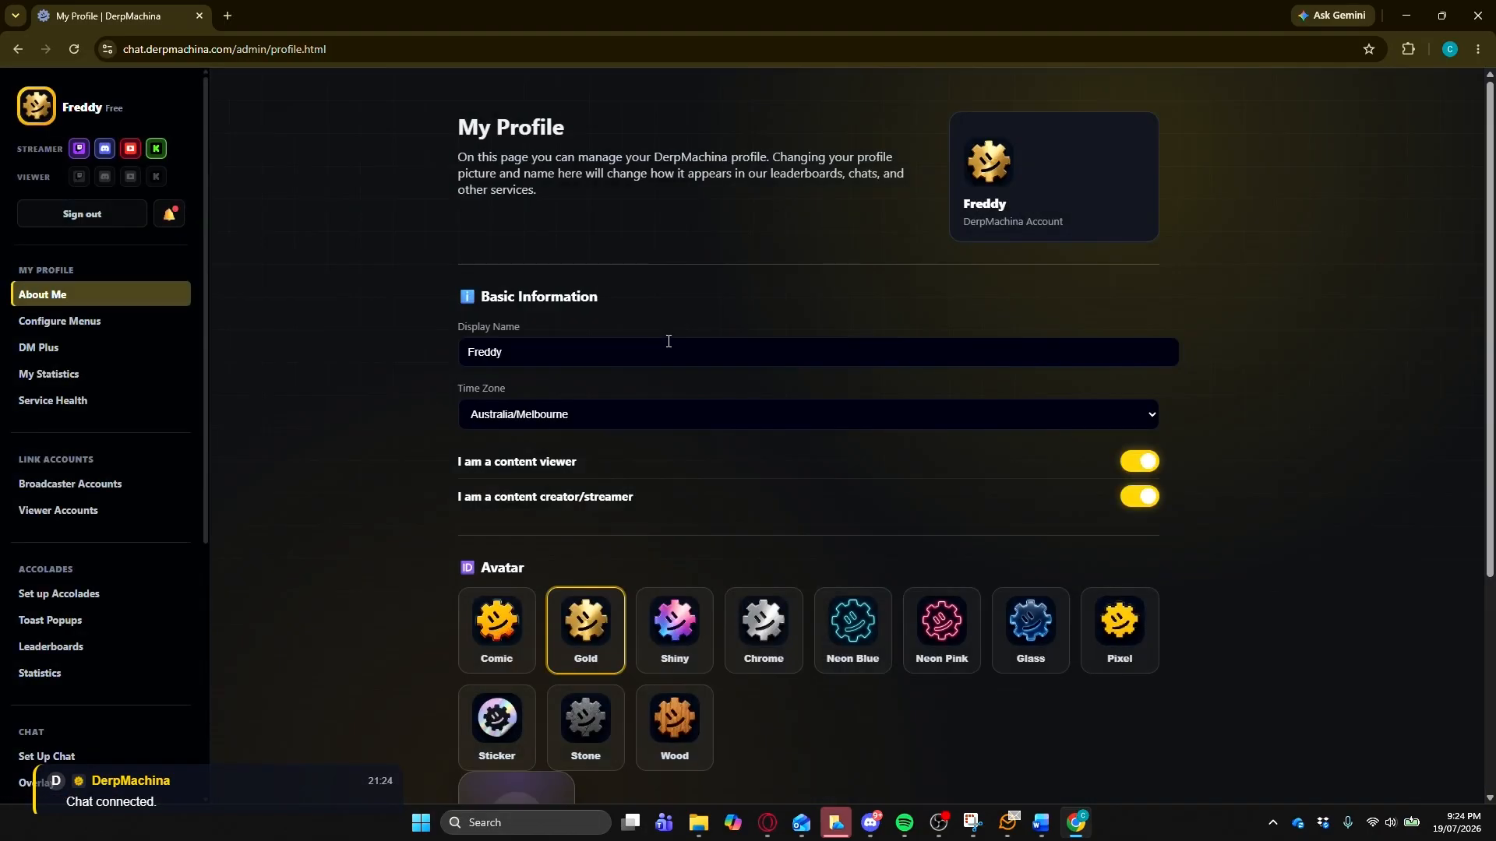
scroll(77, 577, "down", 6)
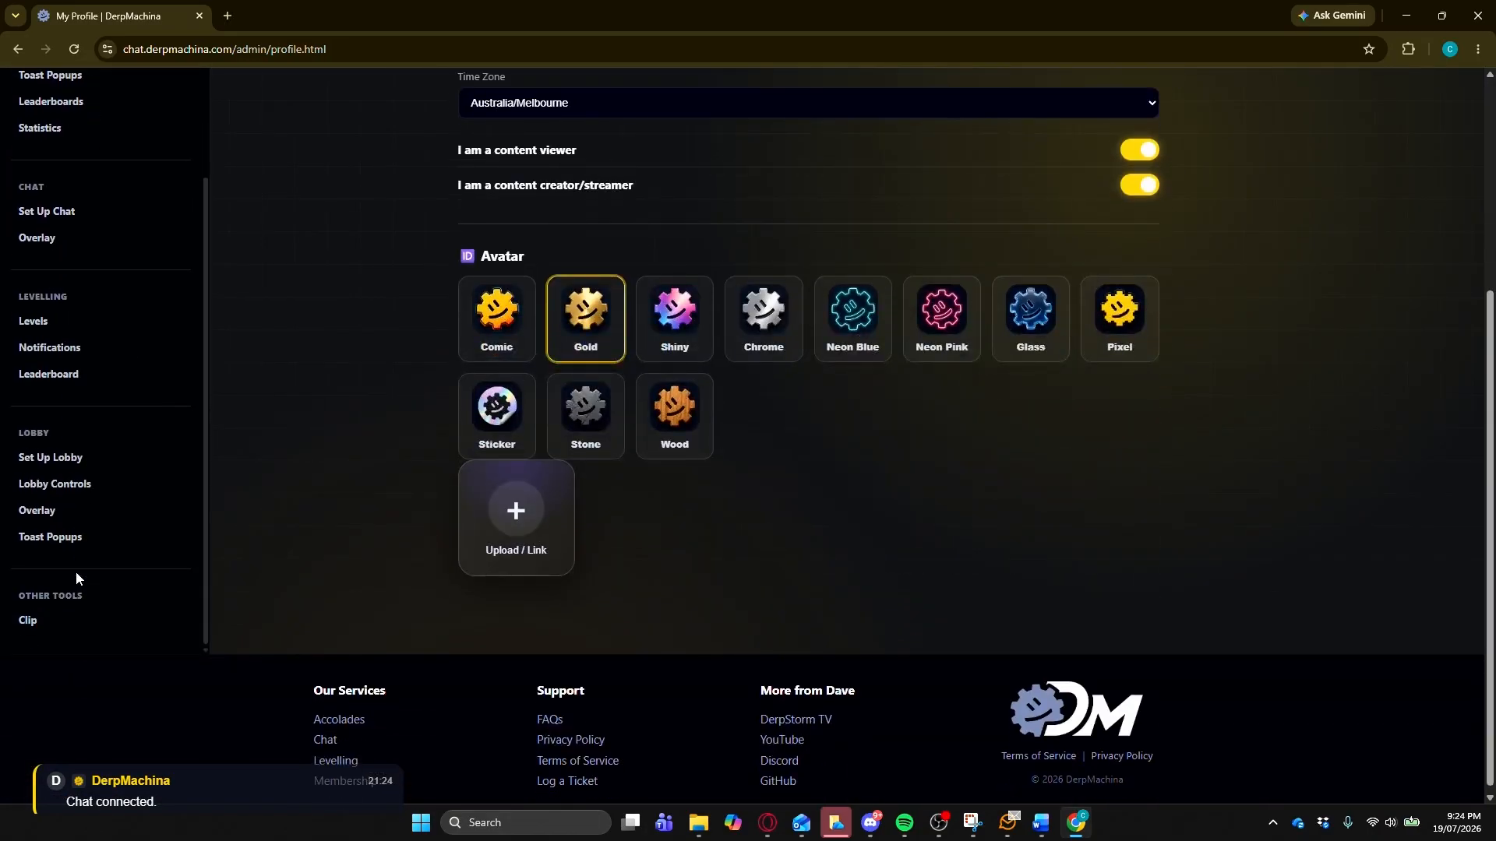
scroll(78, 575, "up", 1)
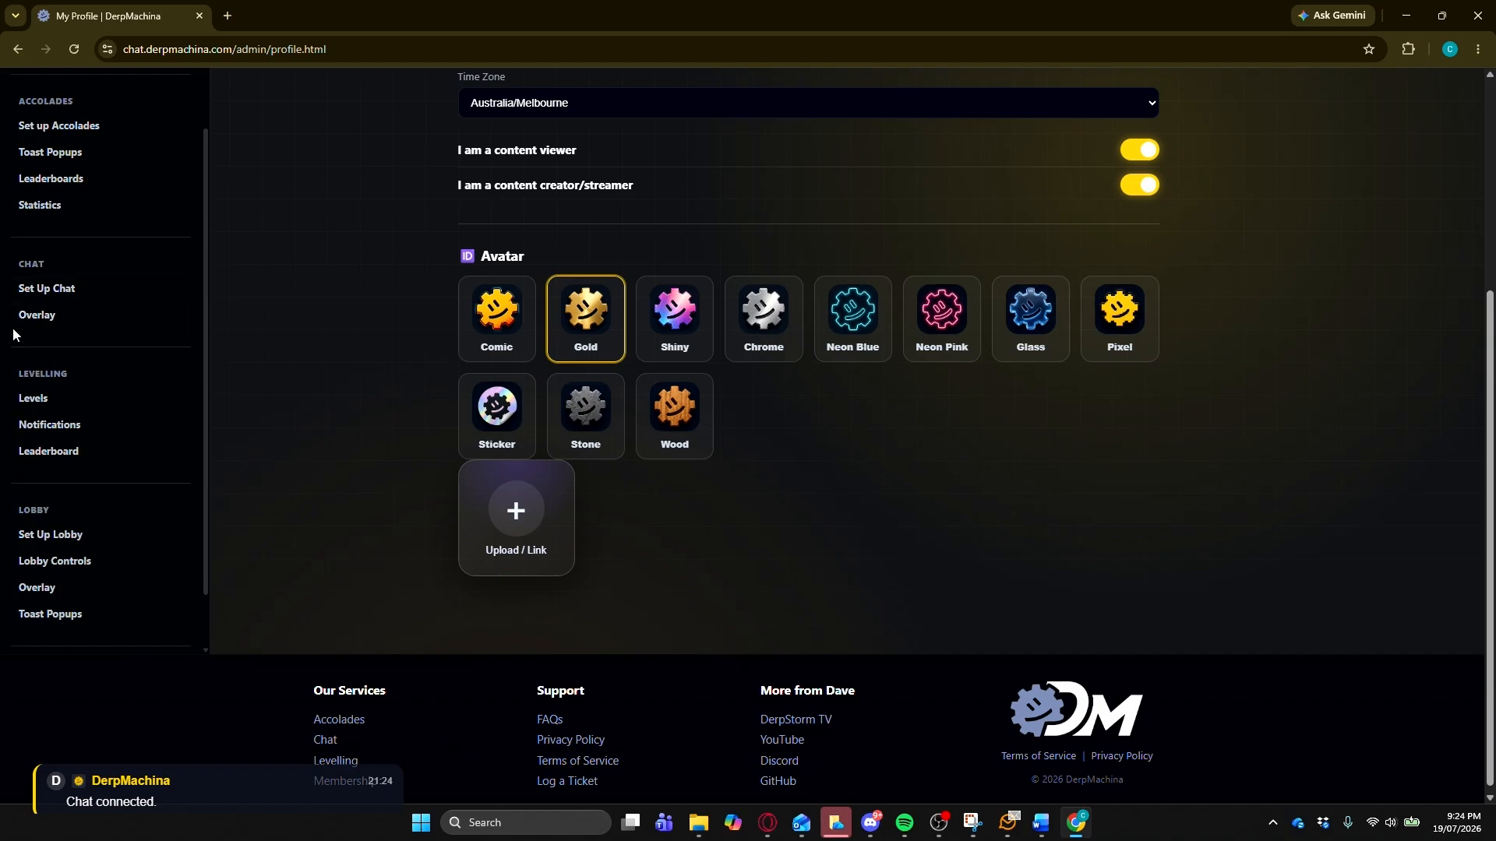
left_click(83, 296)
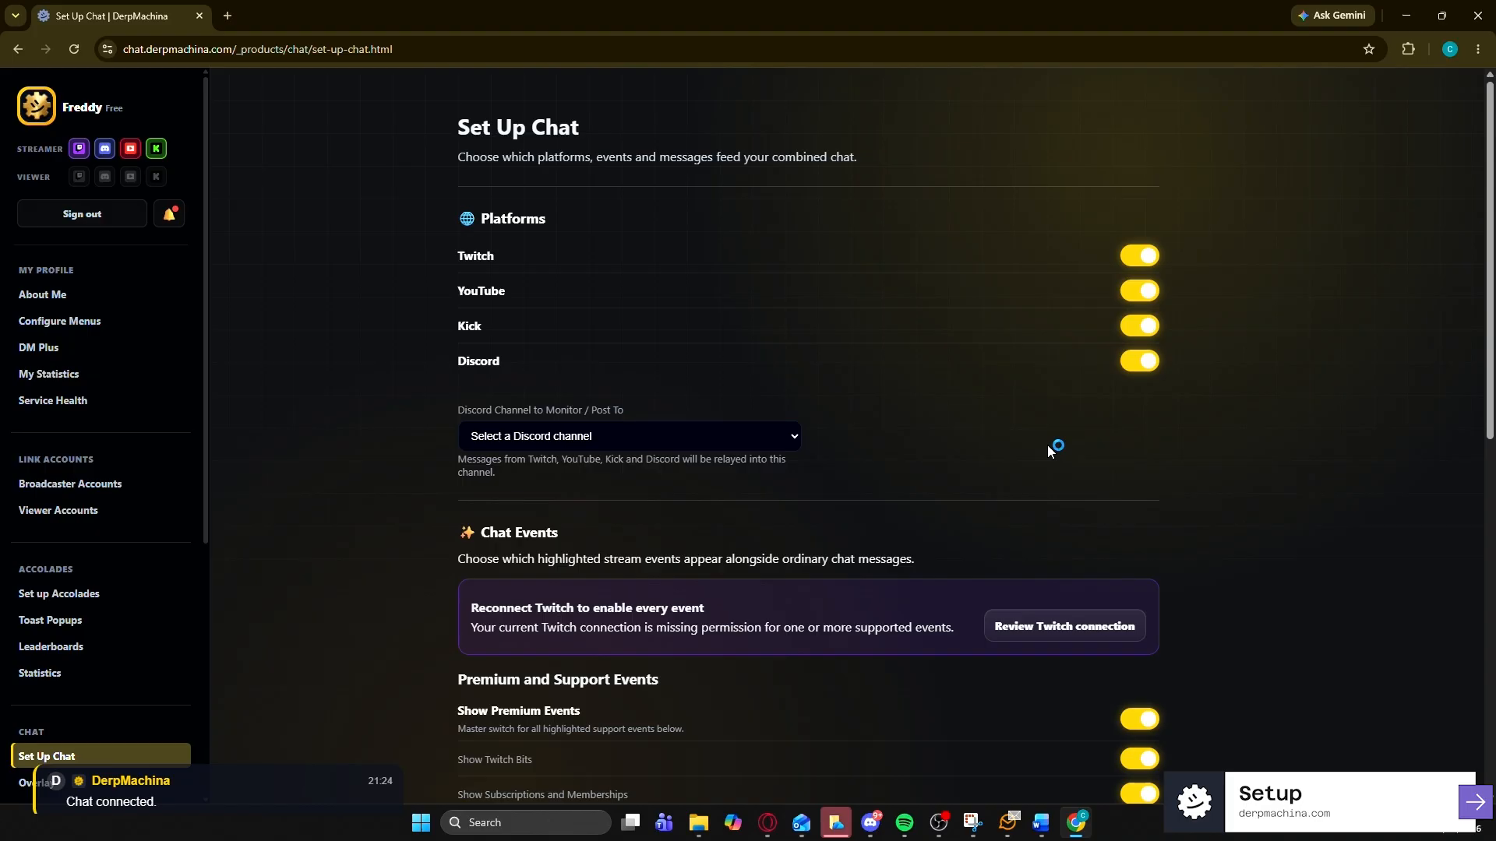
Review the Twitch connection, reconnect Twitch and authorize Derp Machina to access the account.
left_click(1049, 627)
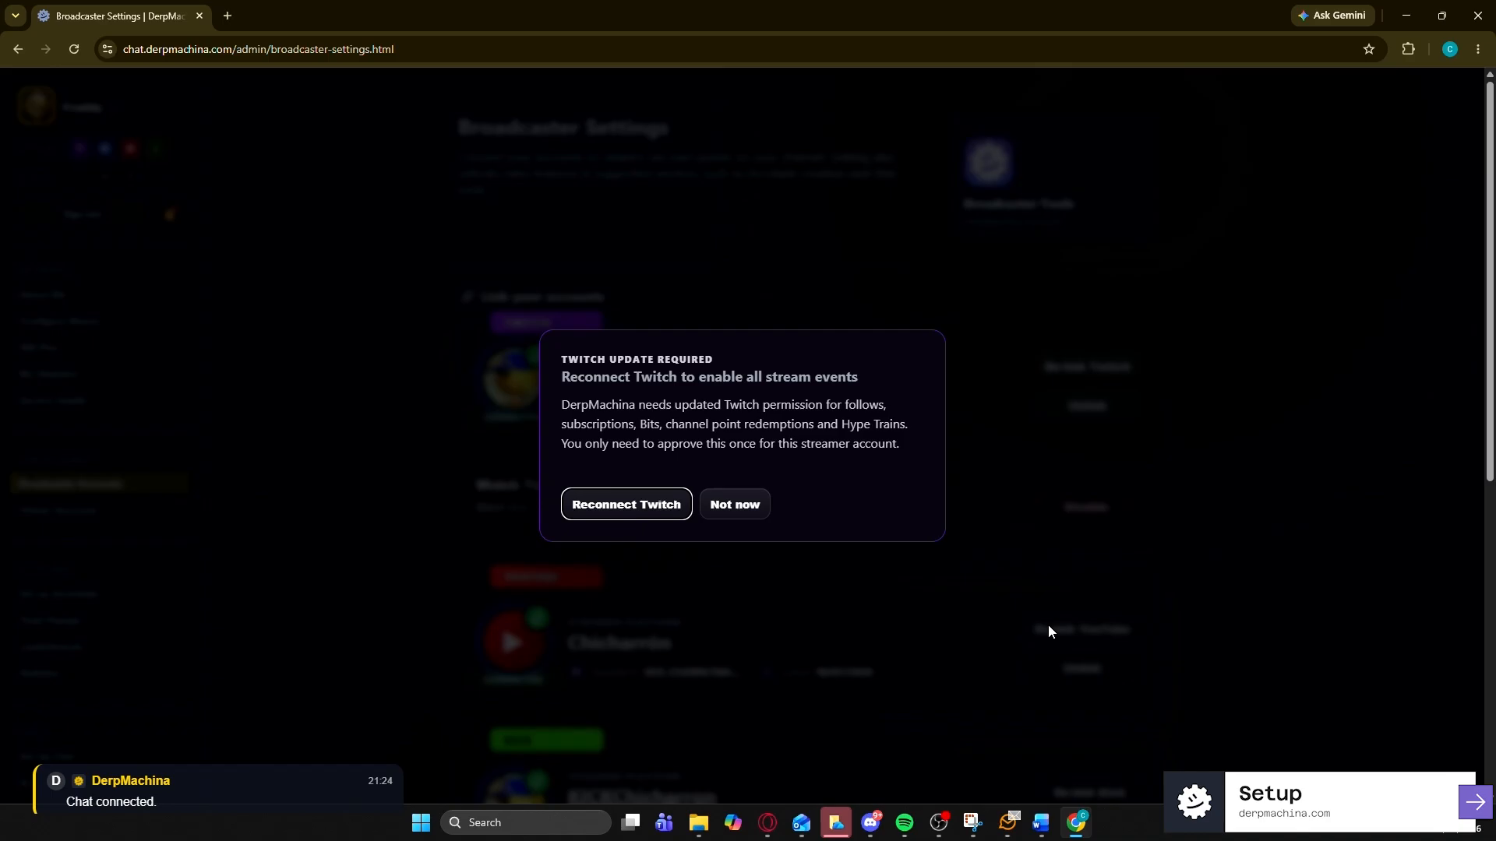
left_click(666, 506)
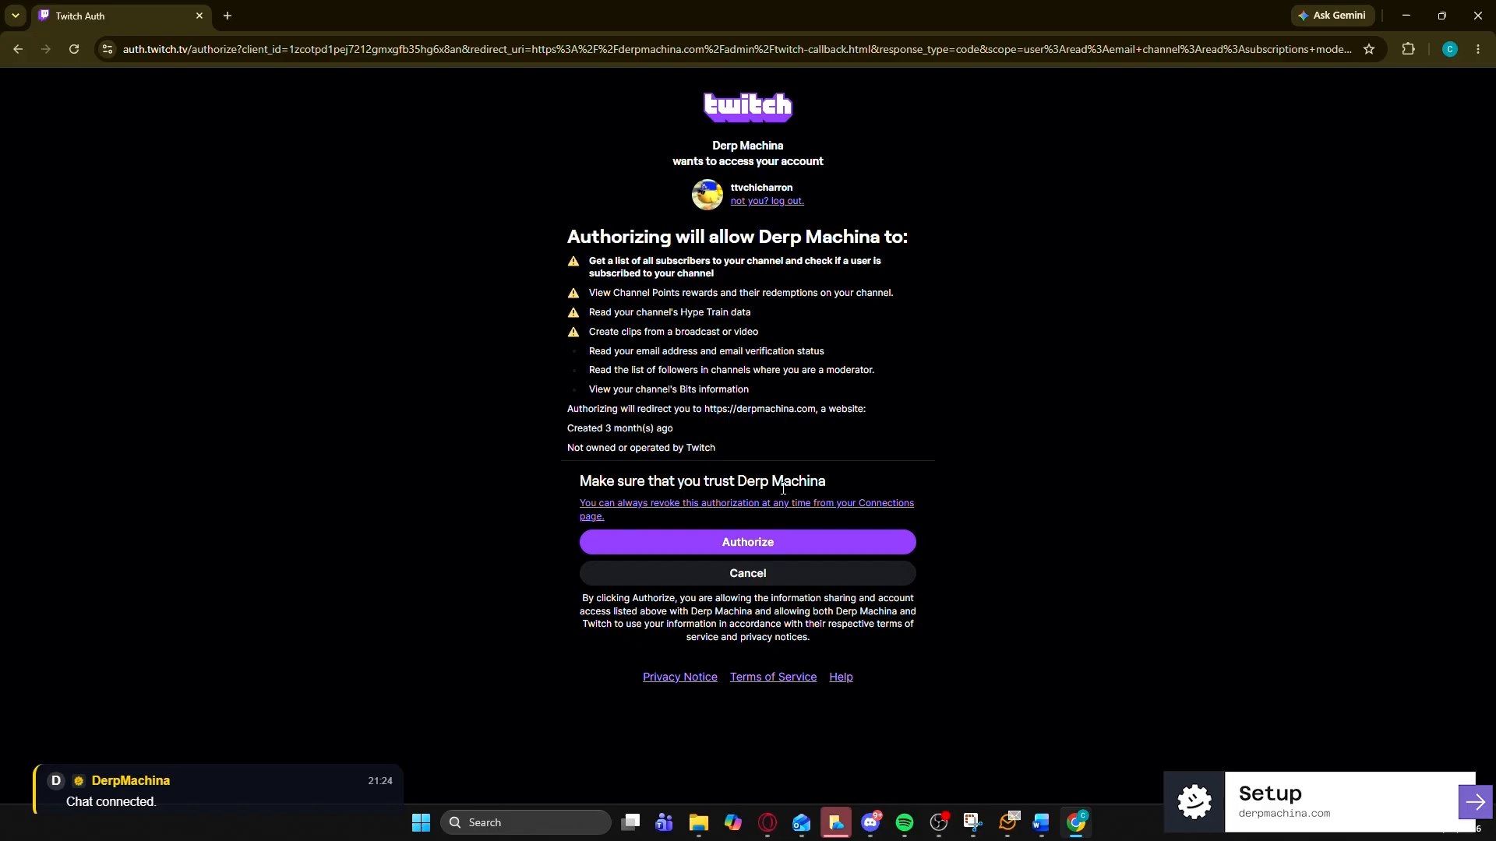
left_click(764, 544)
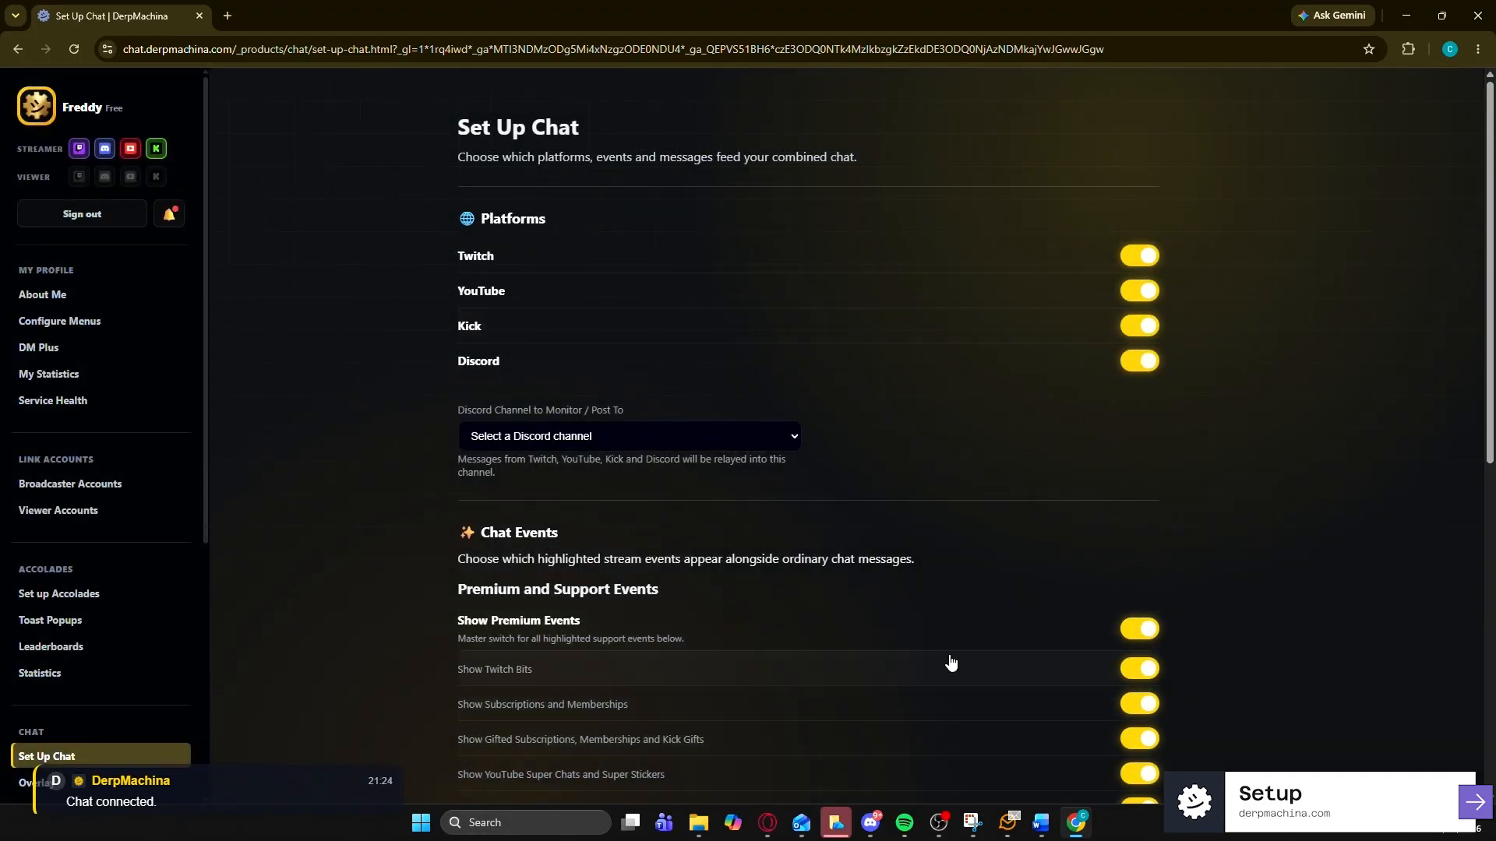
Look over the chat event and filter settings and the Discord channels available for relaying messages.
scroll(912, 592, "down", 2)
scroll(904, 590, "down", 5)
scroll(901, 595, "up", 7)
scroll(340, 389, "down", 3)
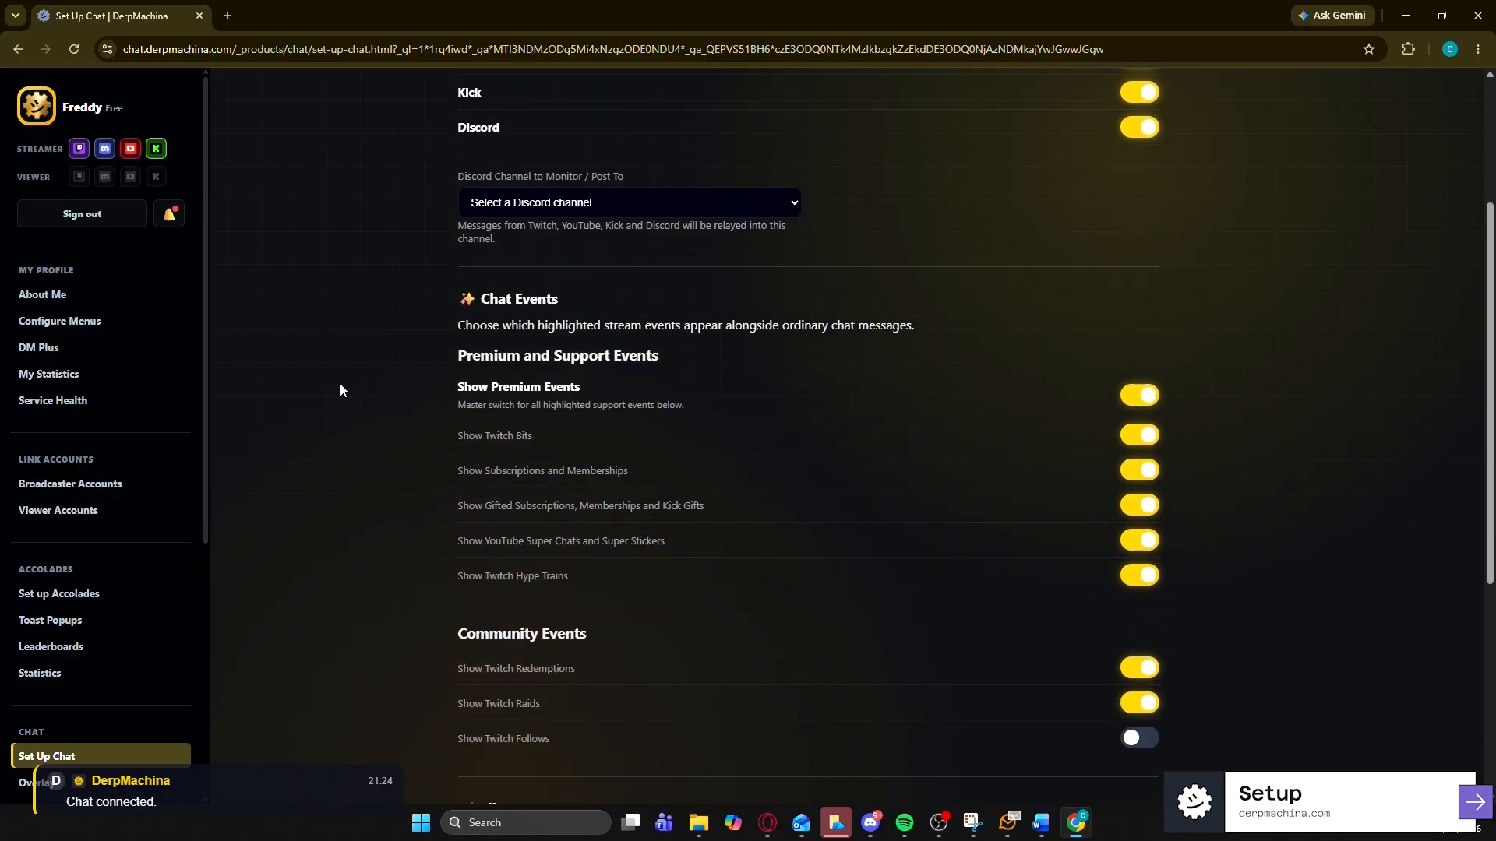
left_click(542, 204)
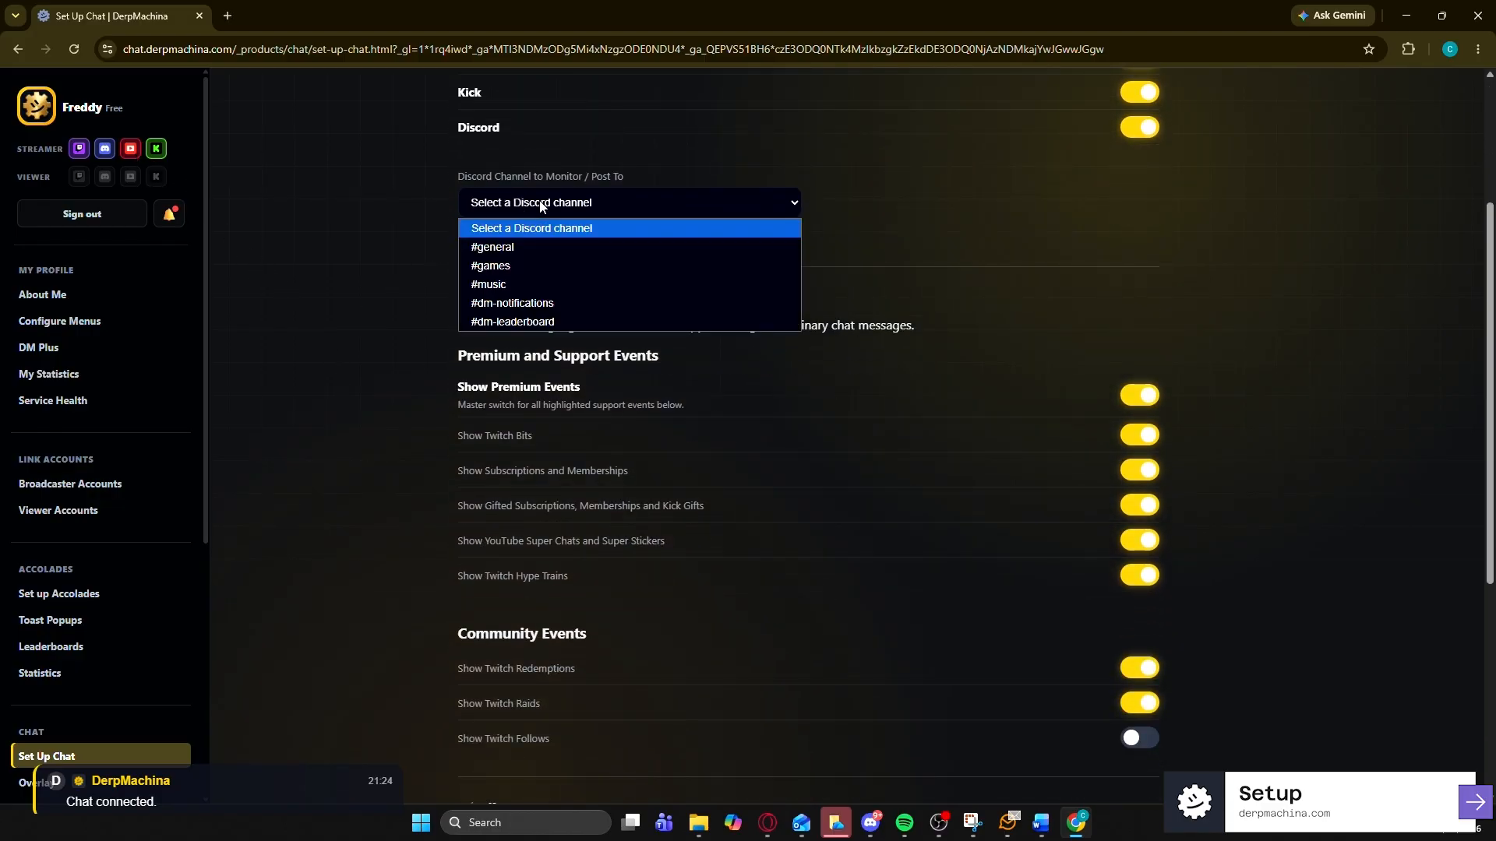
left_click(417, 232)
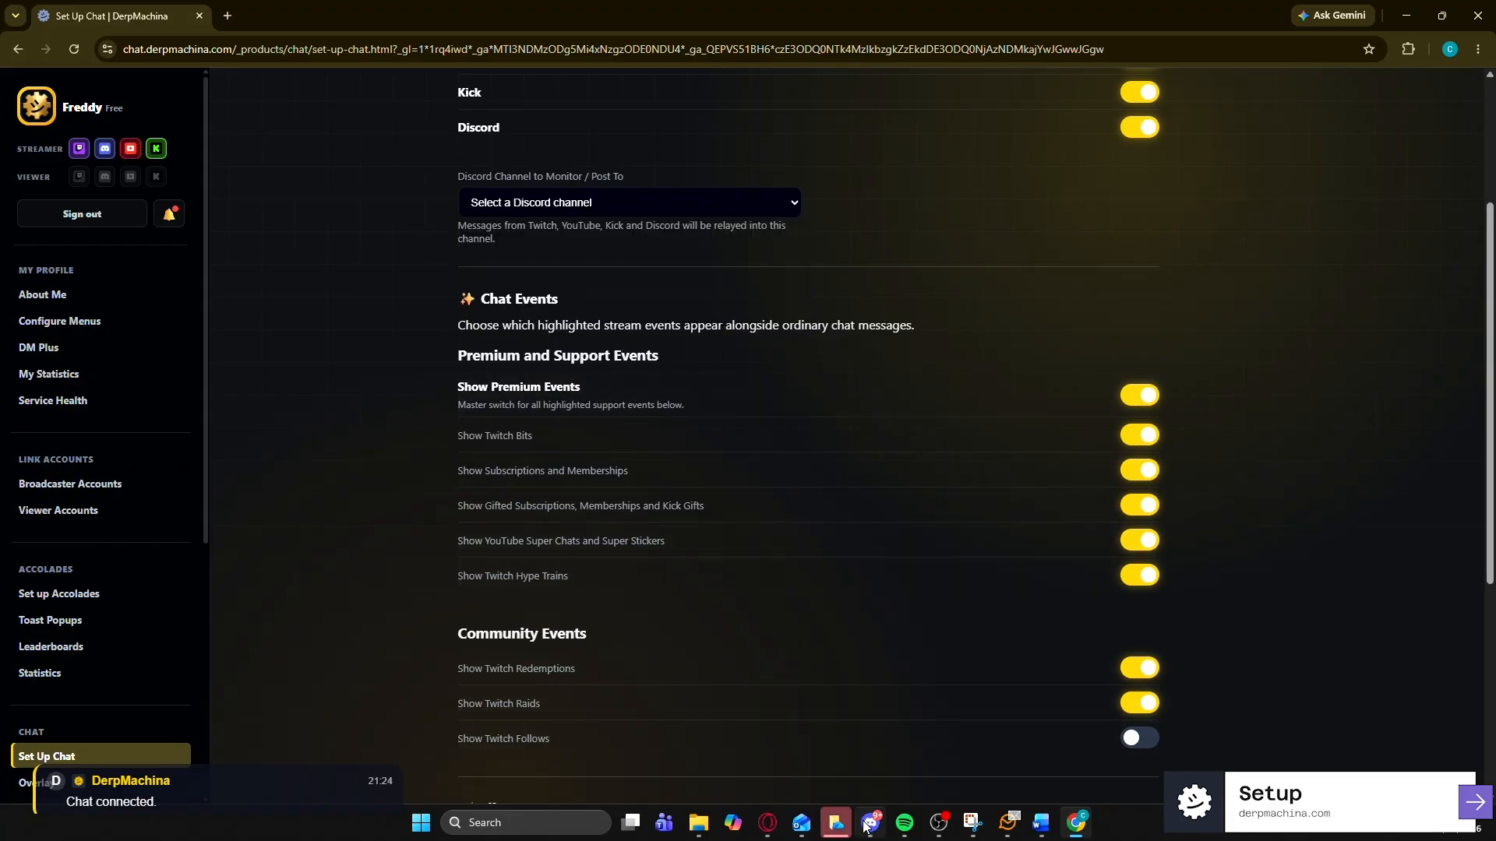
Switch to Discord, examine the relayed stream messages in The Derp Storm's live-chat channel, and return to the chat setup page.
left_click(826, 786)
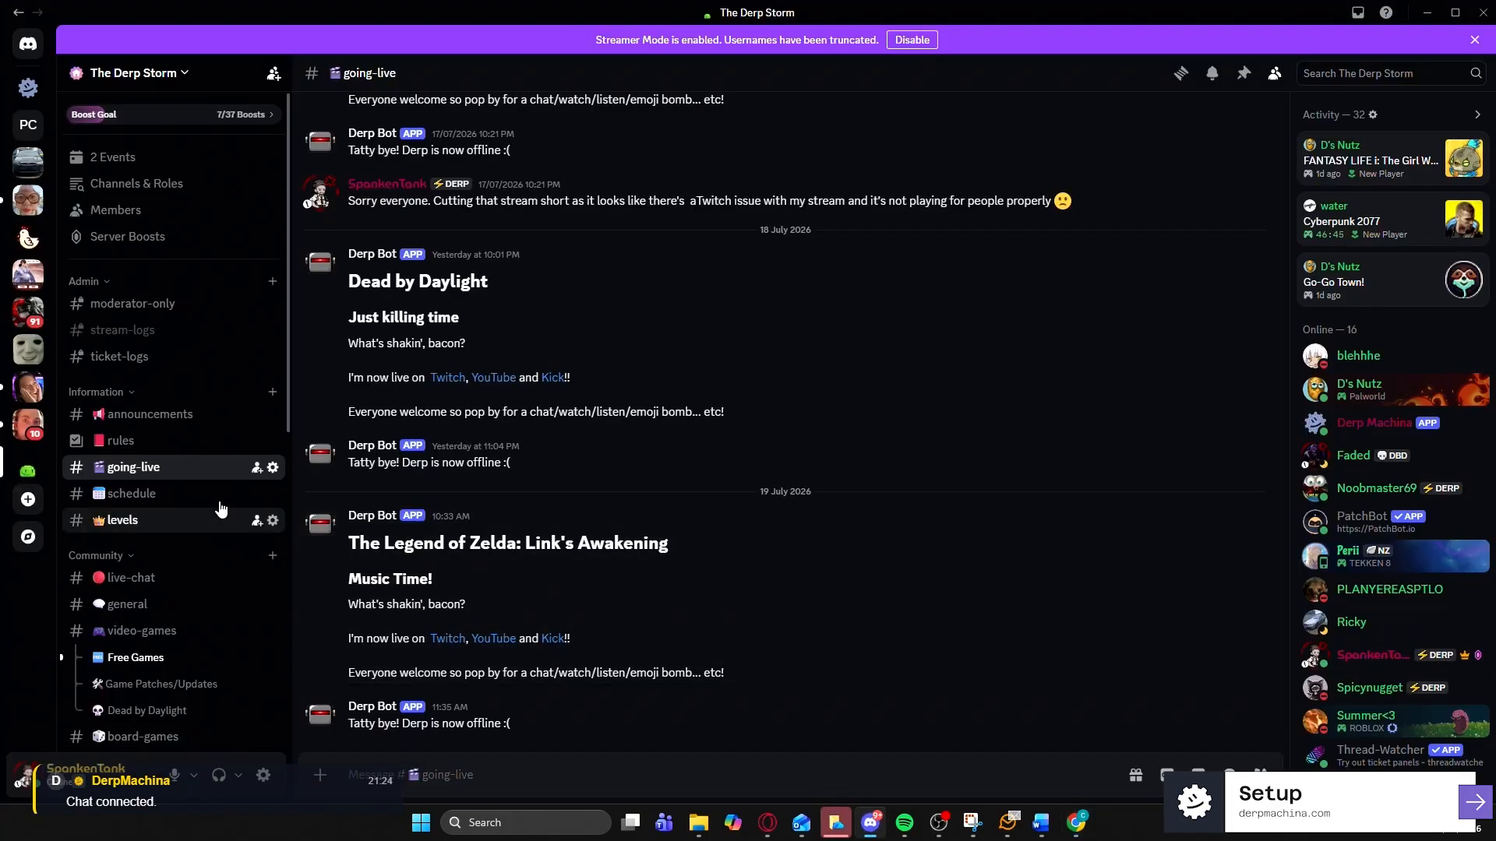
scroll(159, 485, "down", 2)
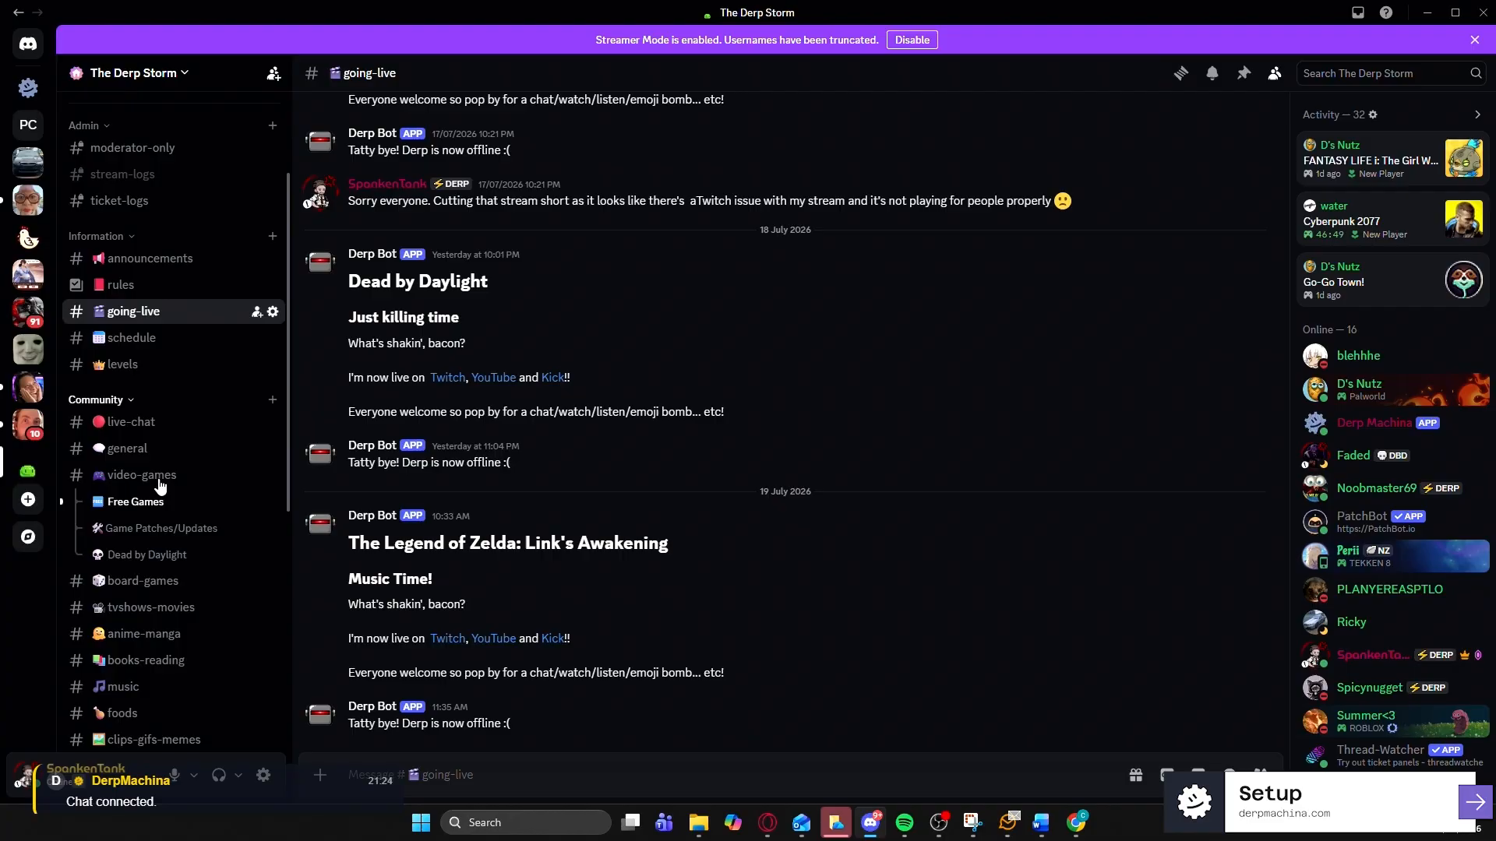
left_click(148, 426)
scroll(787, 617, "up", 8)
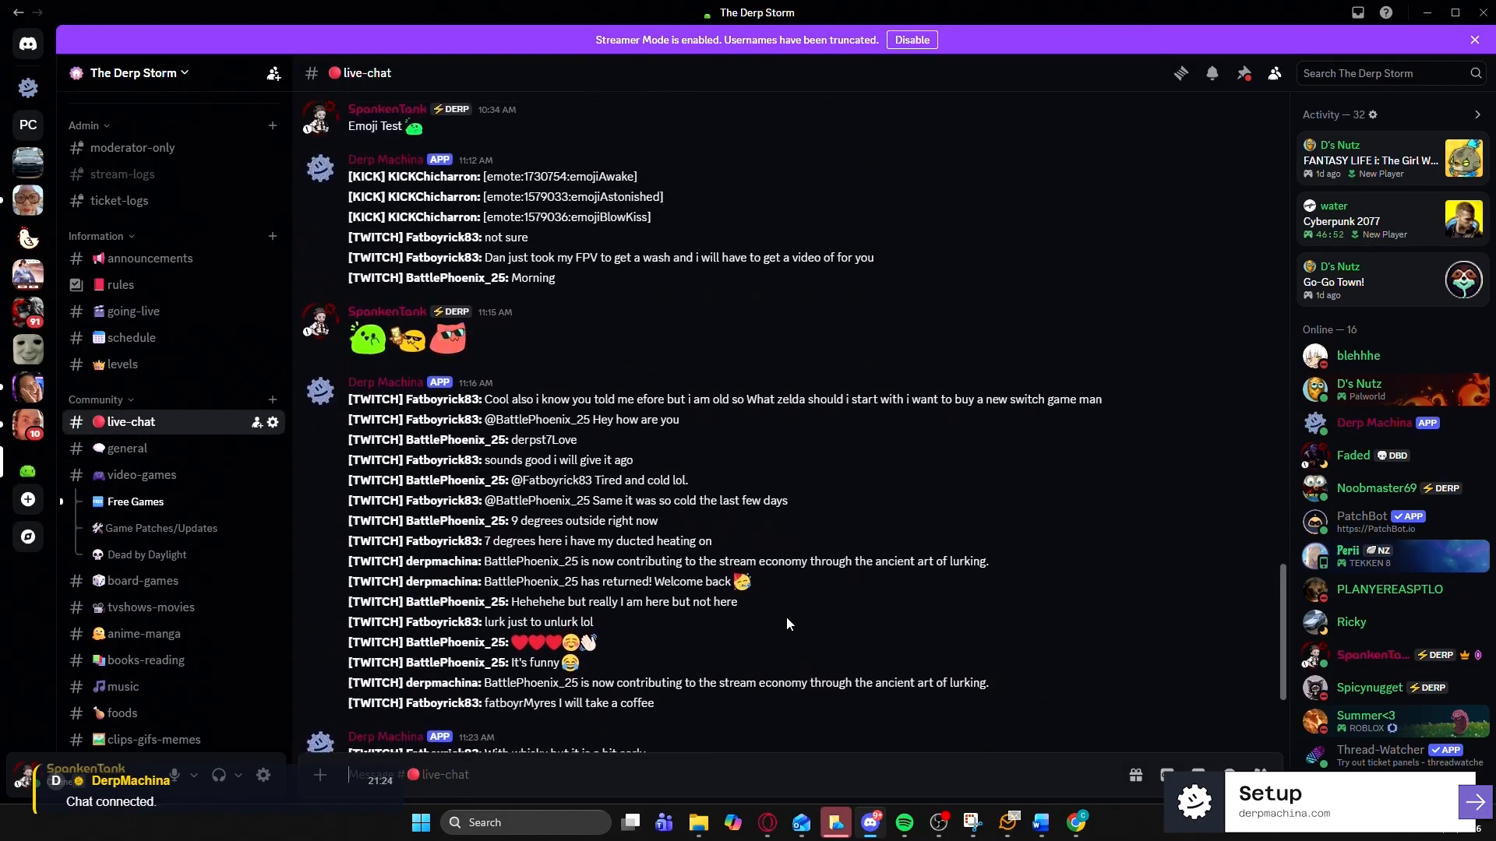
scroll(786, 623, "up", 5)
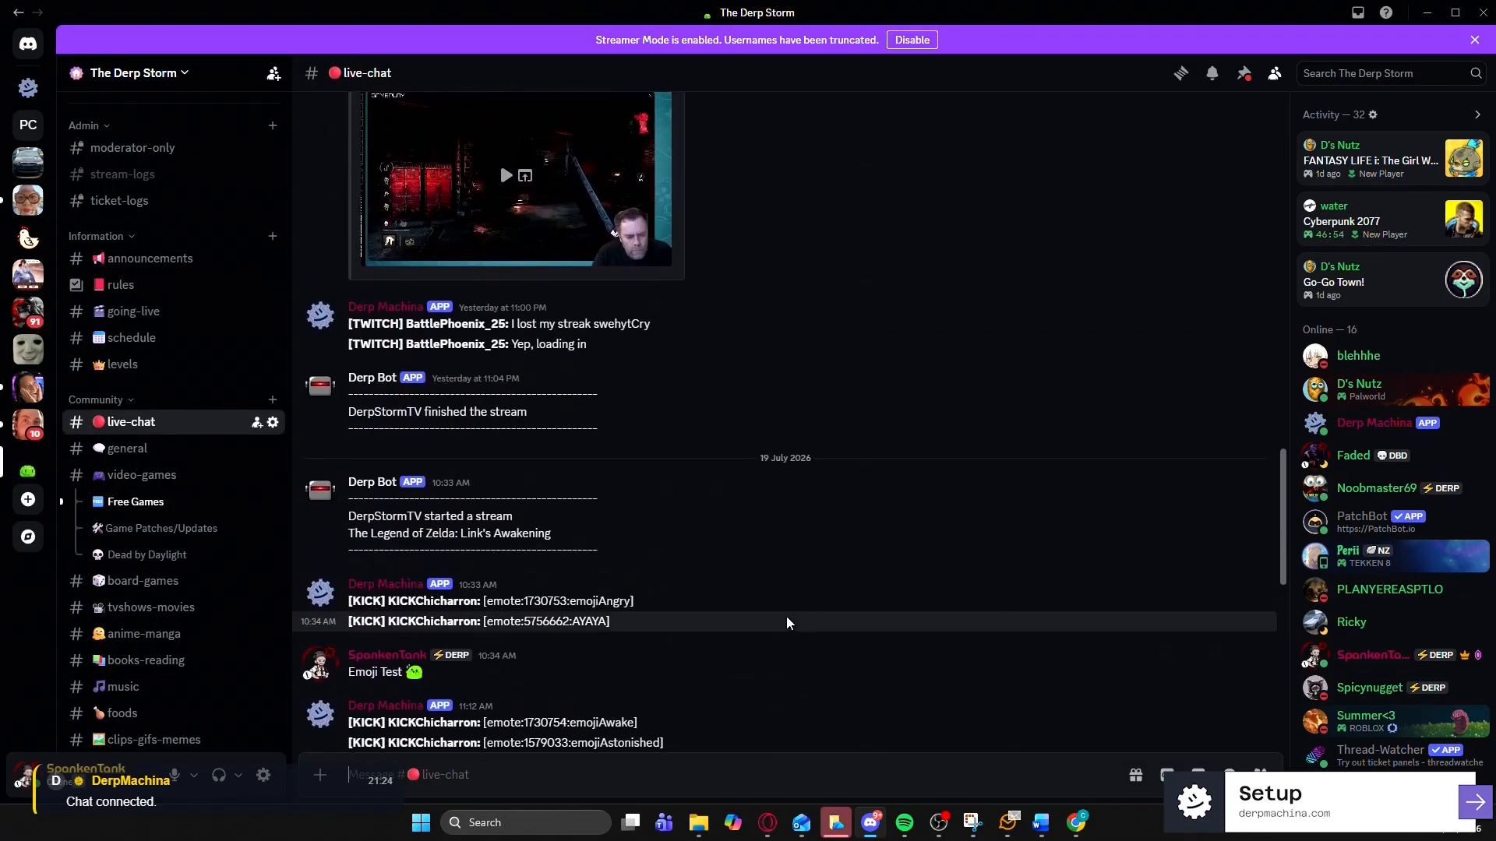
scroll(786, 616, "up", 8)
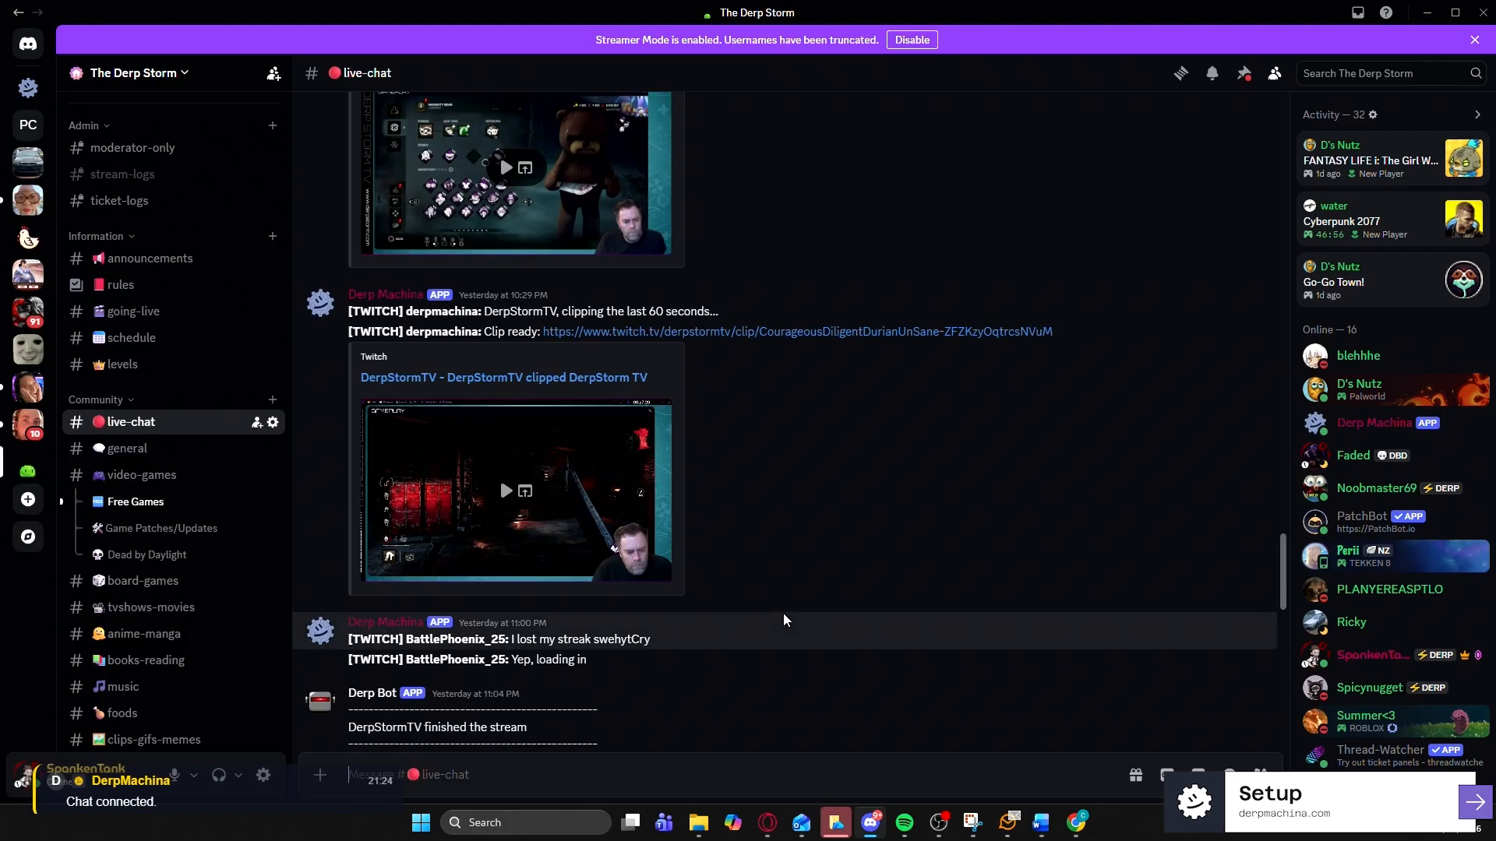
scroll(785, 621, "up", 2)
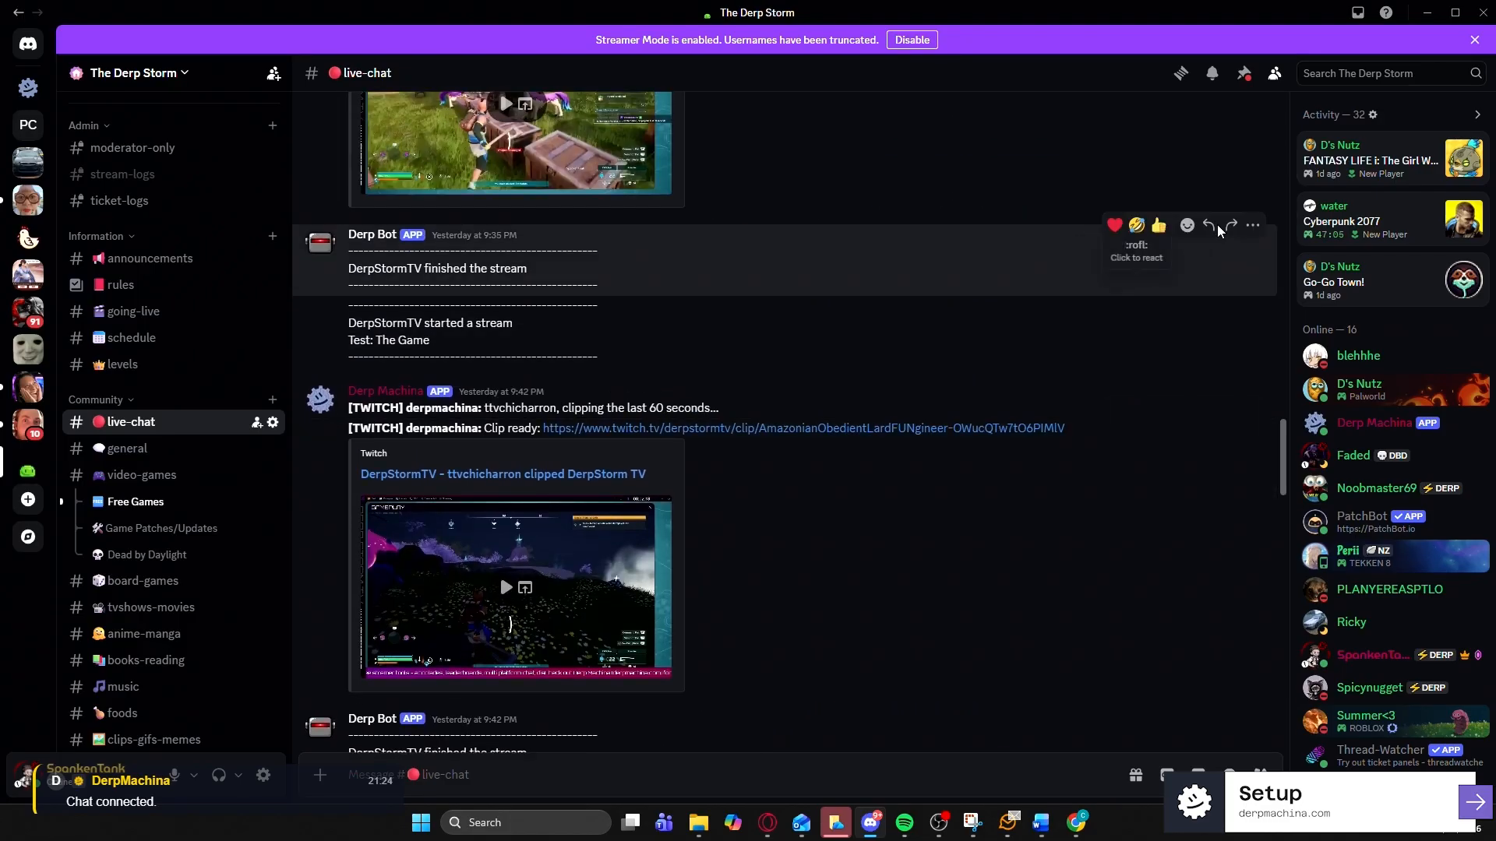
left_click(1428, 14)
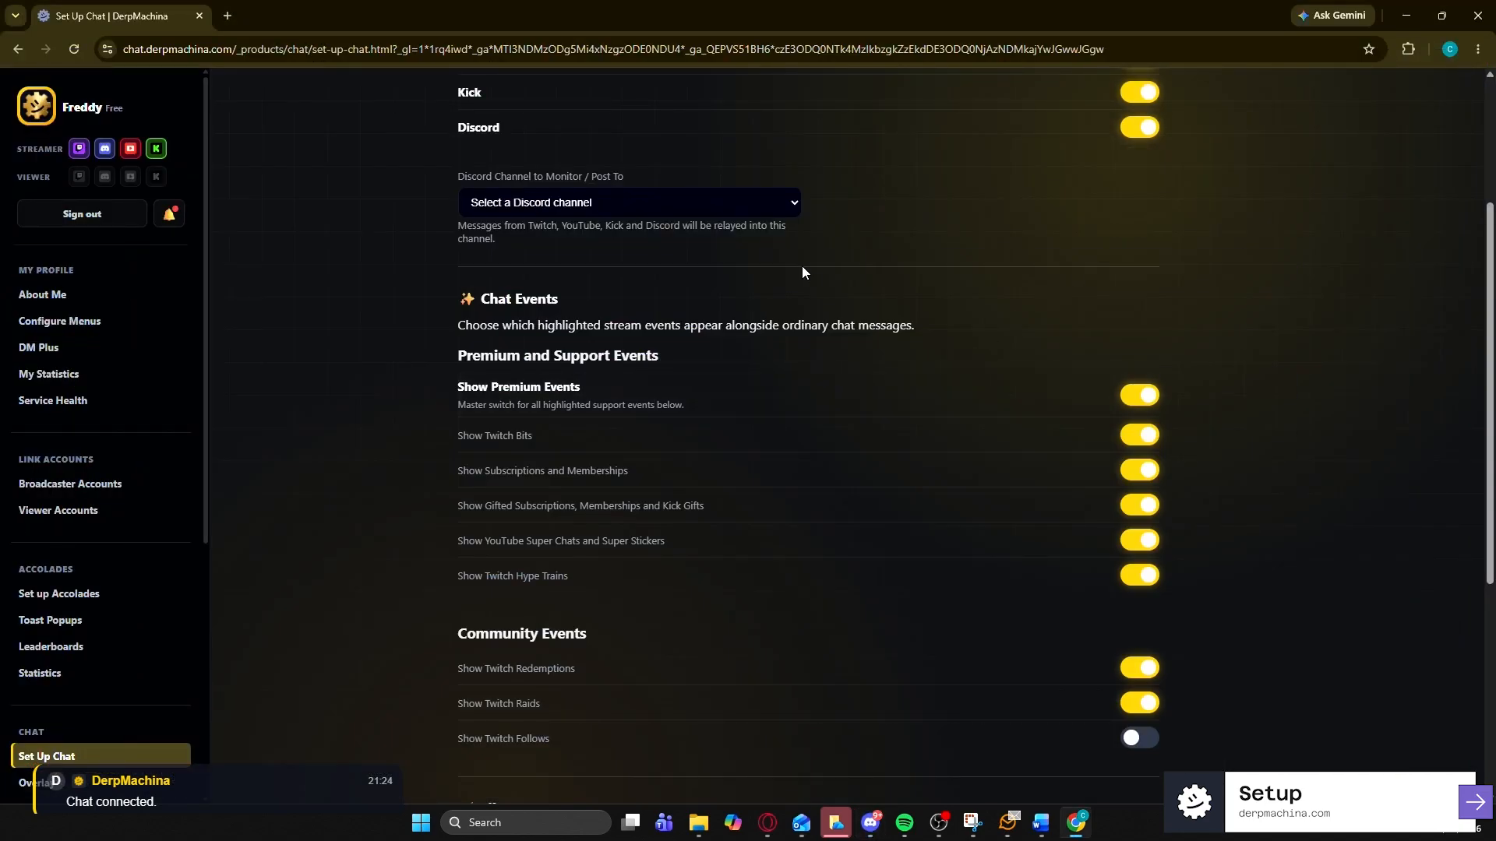
Set the Discord channel to monitor and post to as #general.
left_click(790, 201)
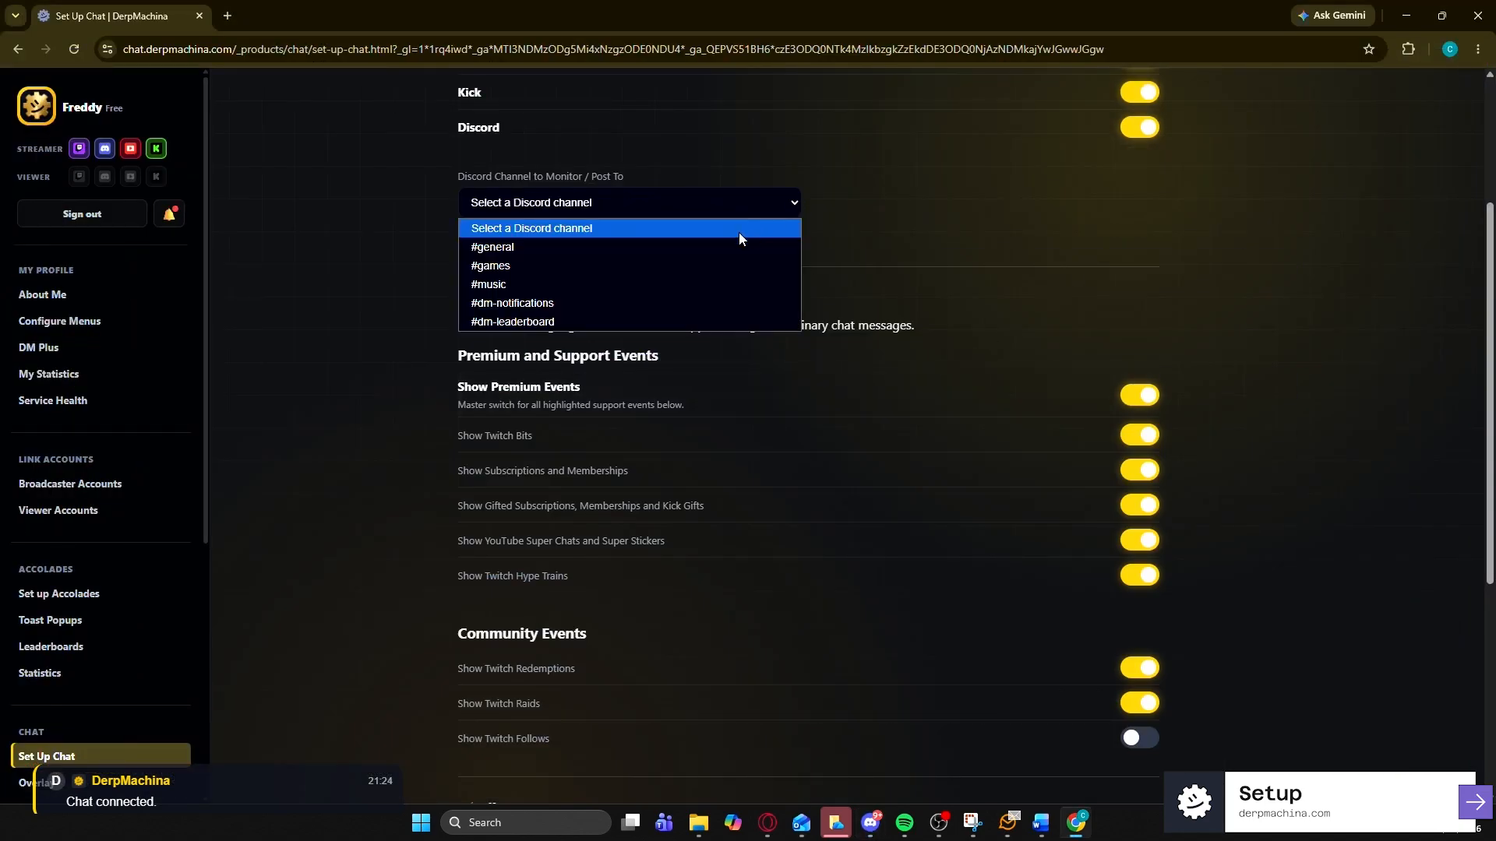
left_click(666, 247)
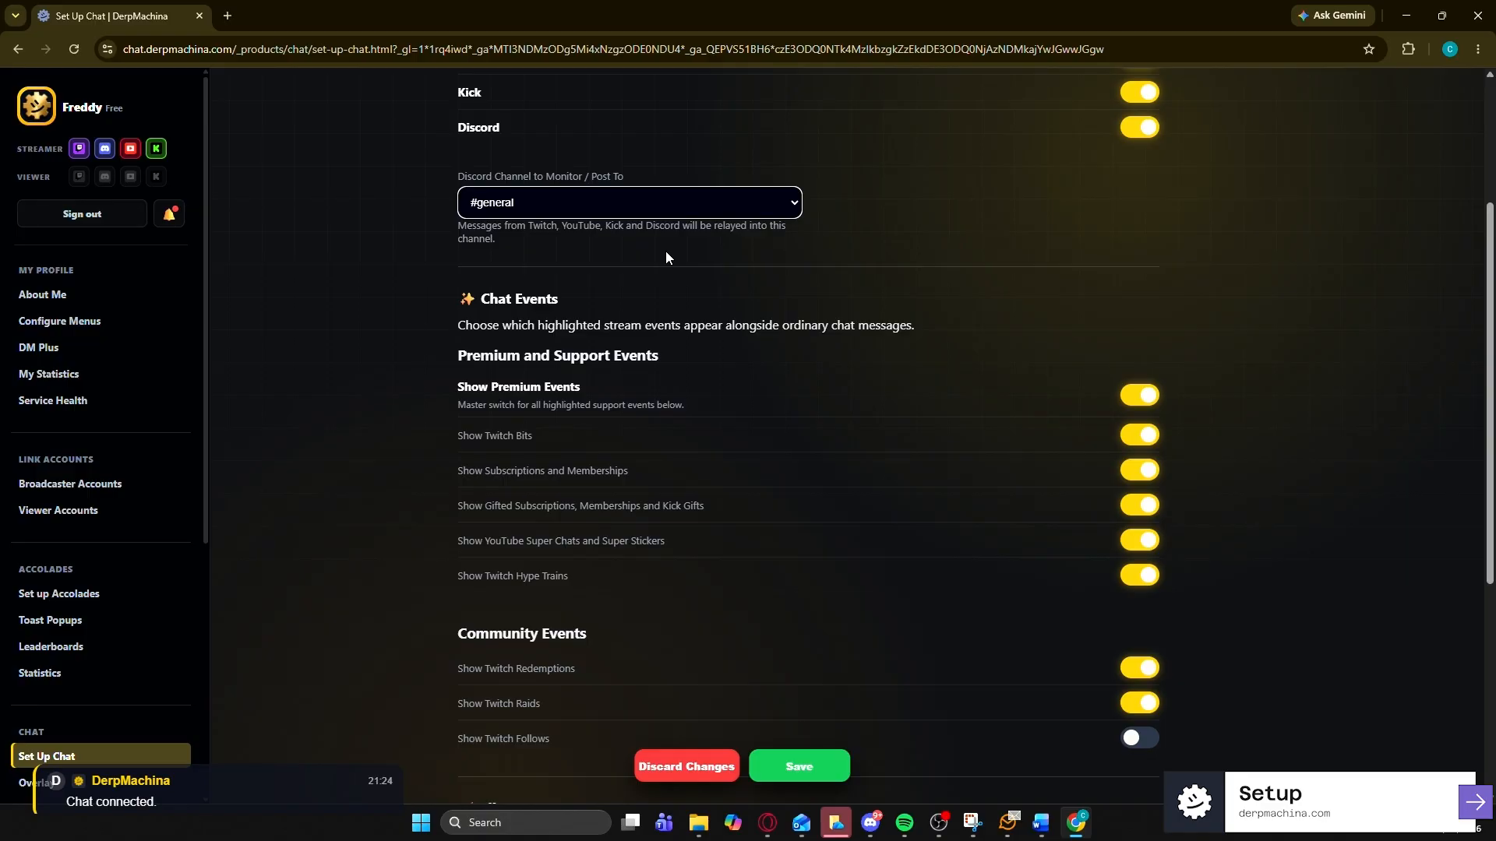
Switch the YouTube Super Chats and Super Stickers and the Subscriptions and Memberships events off and back on.
scroll(764, 392, "down", 1)
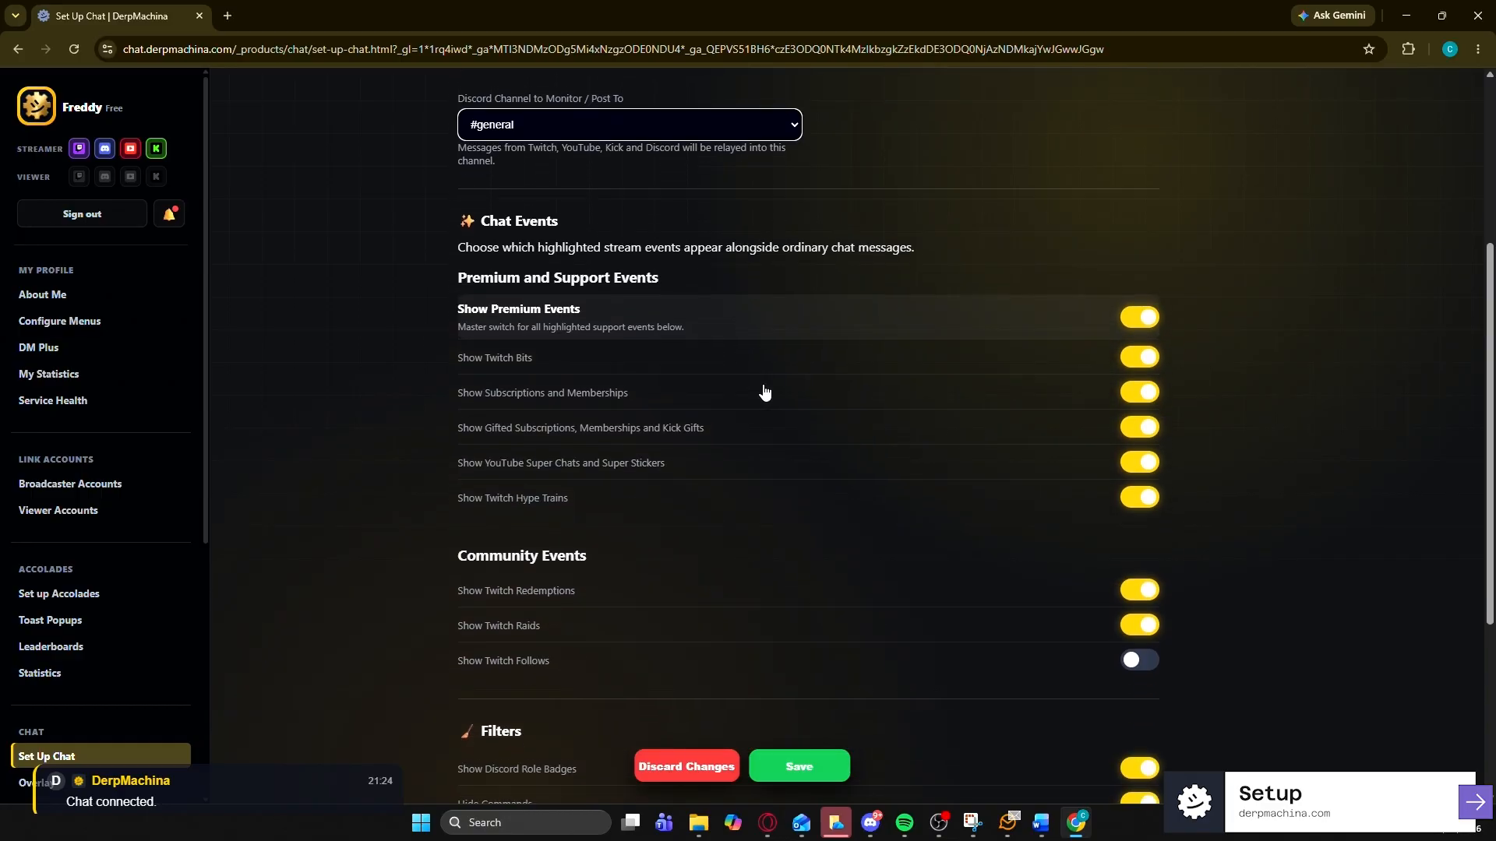
scroll(748, 373, "down", 1)
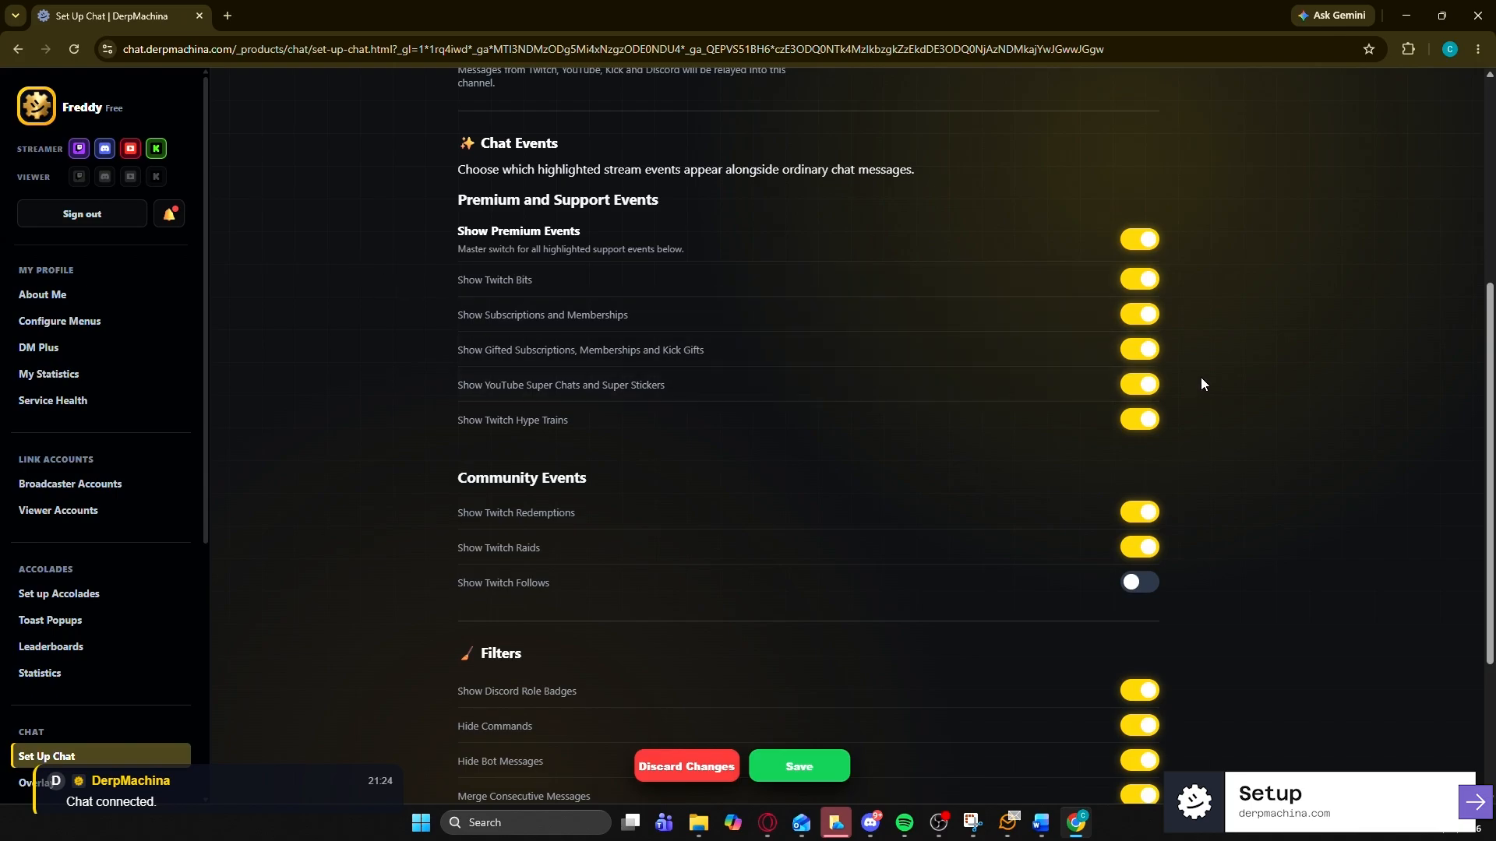
left_click(1141, 384)
left_click(1139, 313)
left_click(1140, 385)
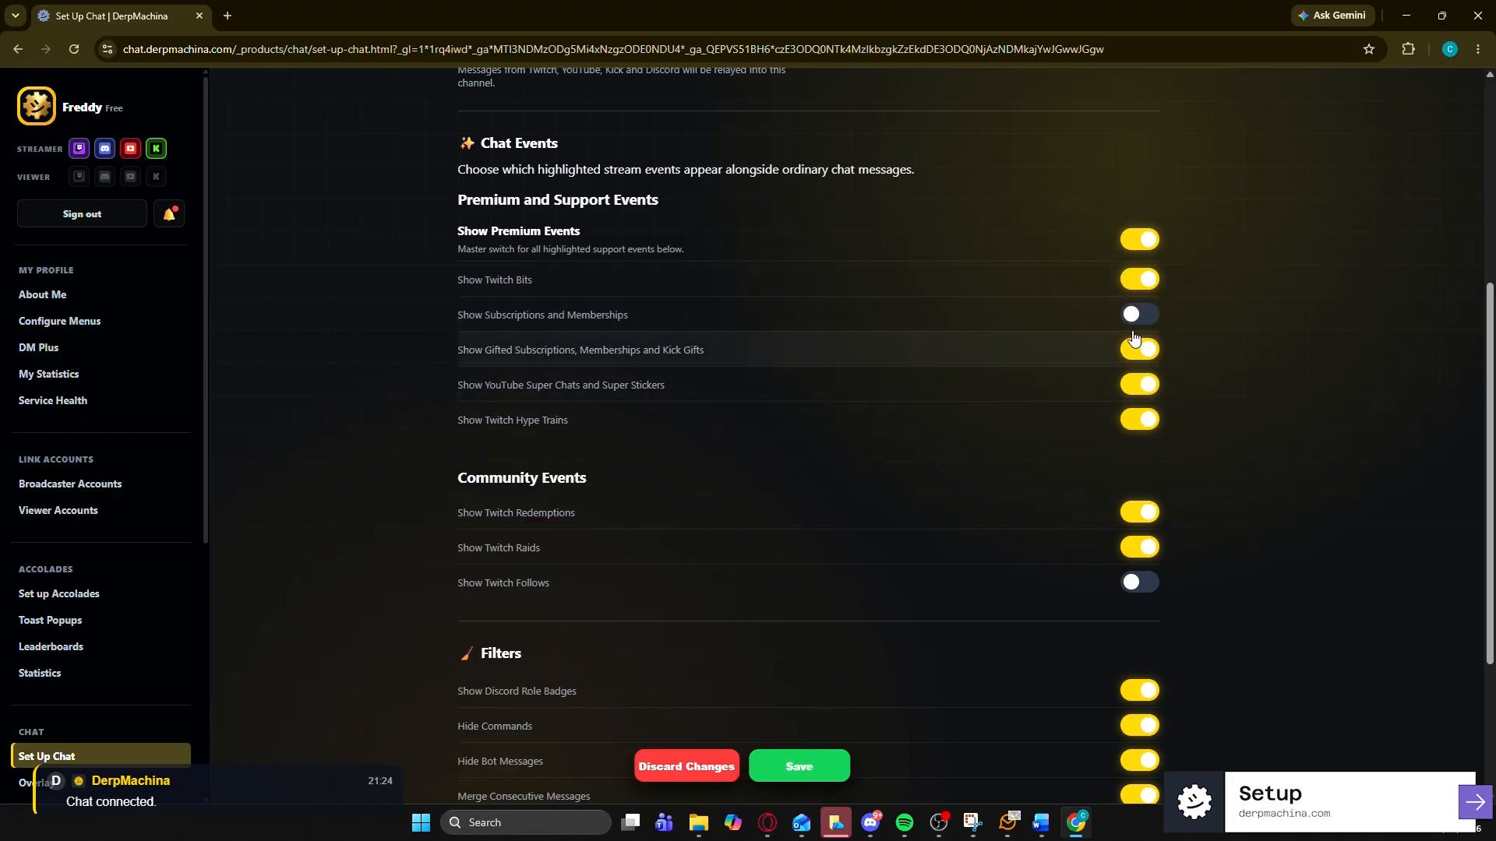
left_click(1139, 314)
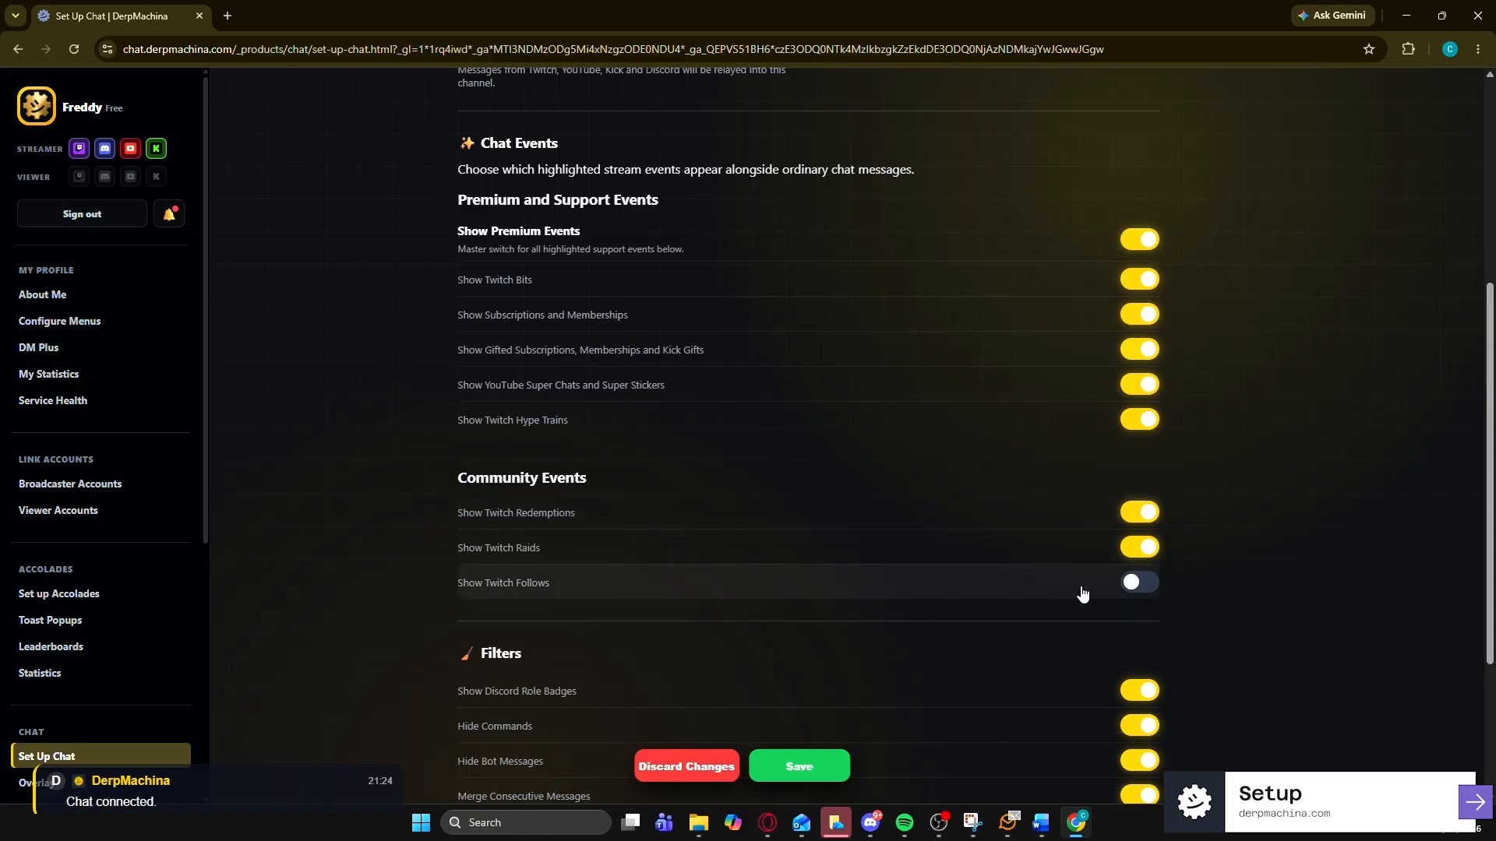
Enable Show Twitch Follows under the community events and review the message filters.
left_click(1131, 590)
scroll(966, 588, "down", 3)
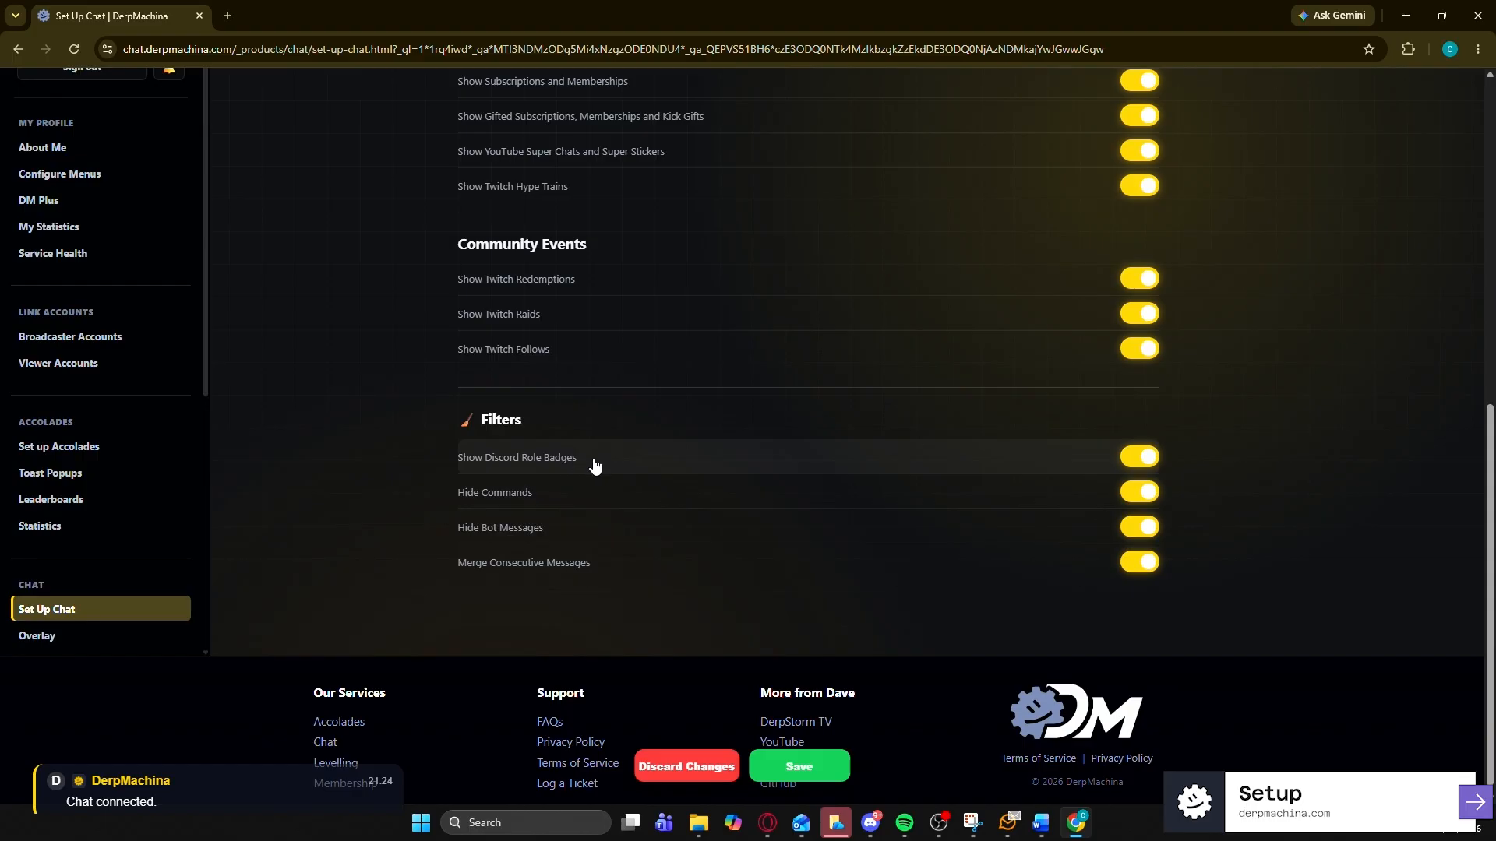
scroll(595, 465, "up", 5)
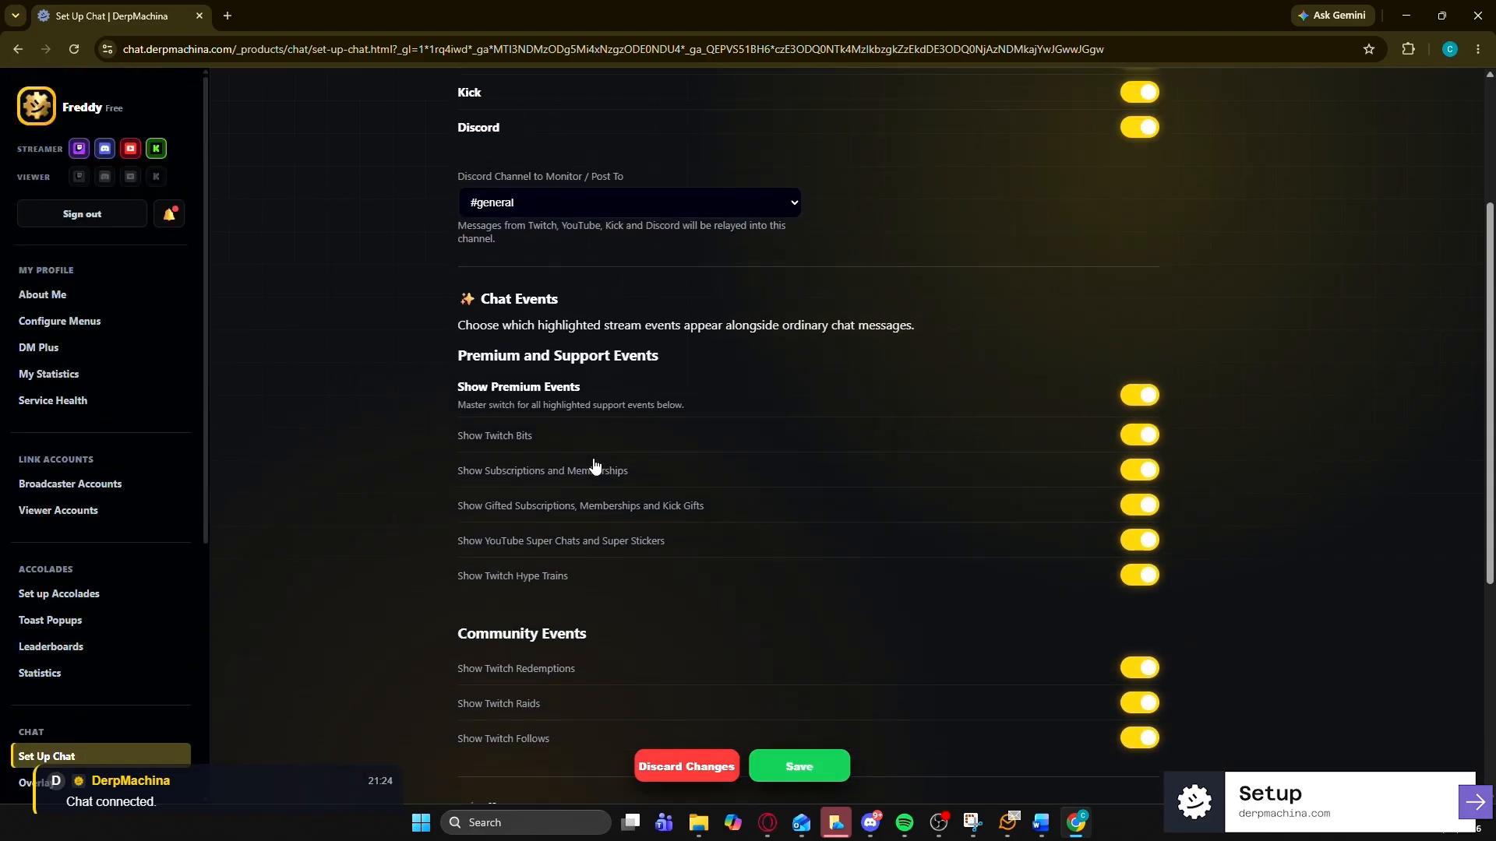
scroll(592, 465, "down", 5)
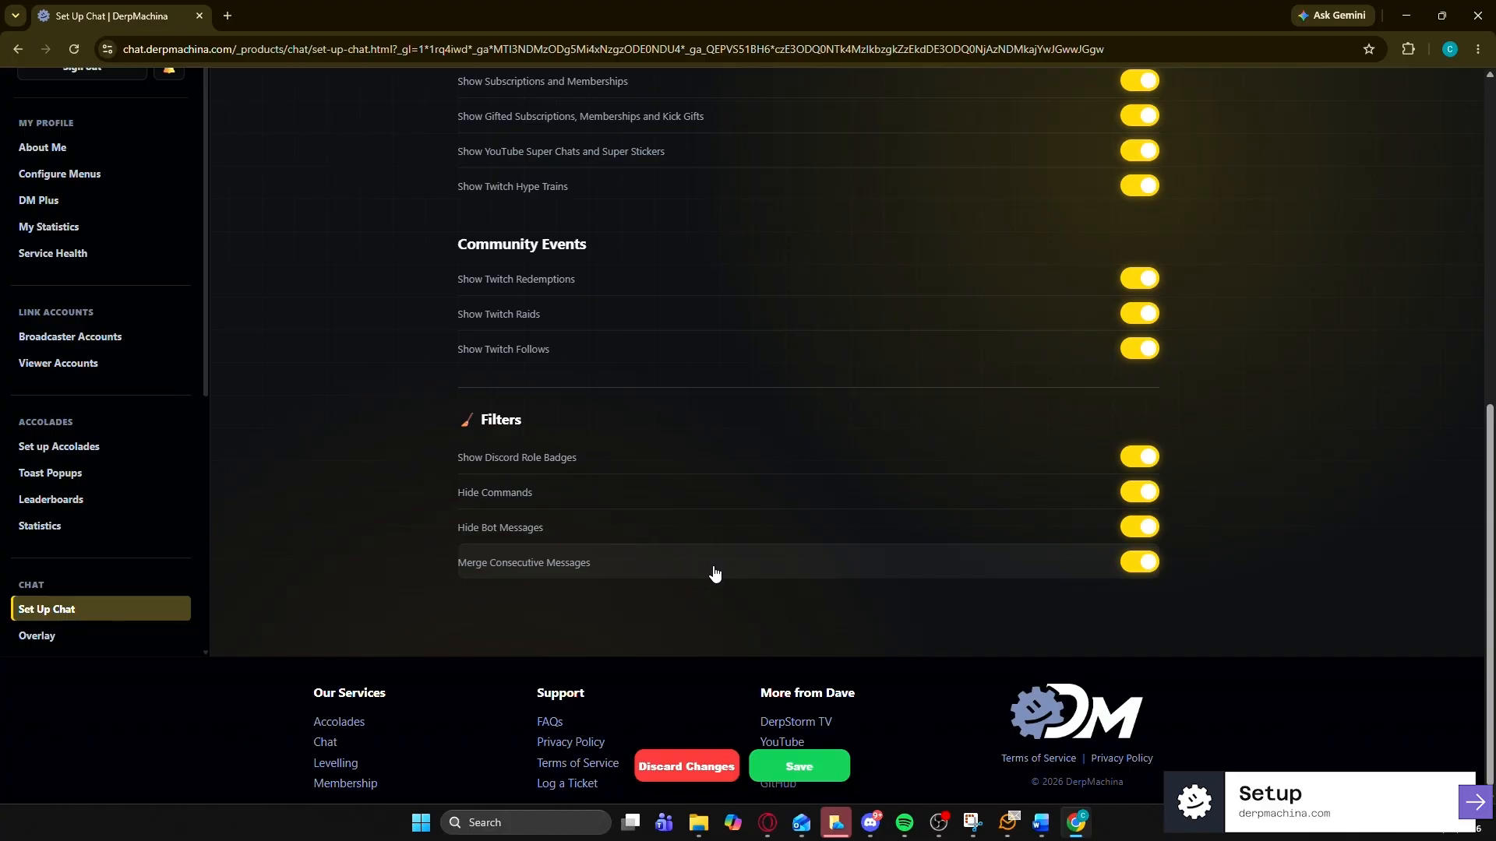
scroll(314, 304, "up", 5)
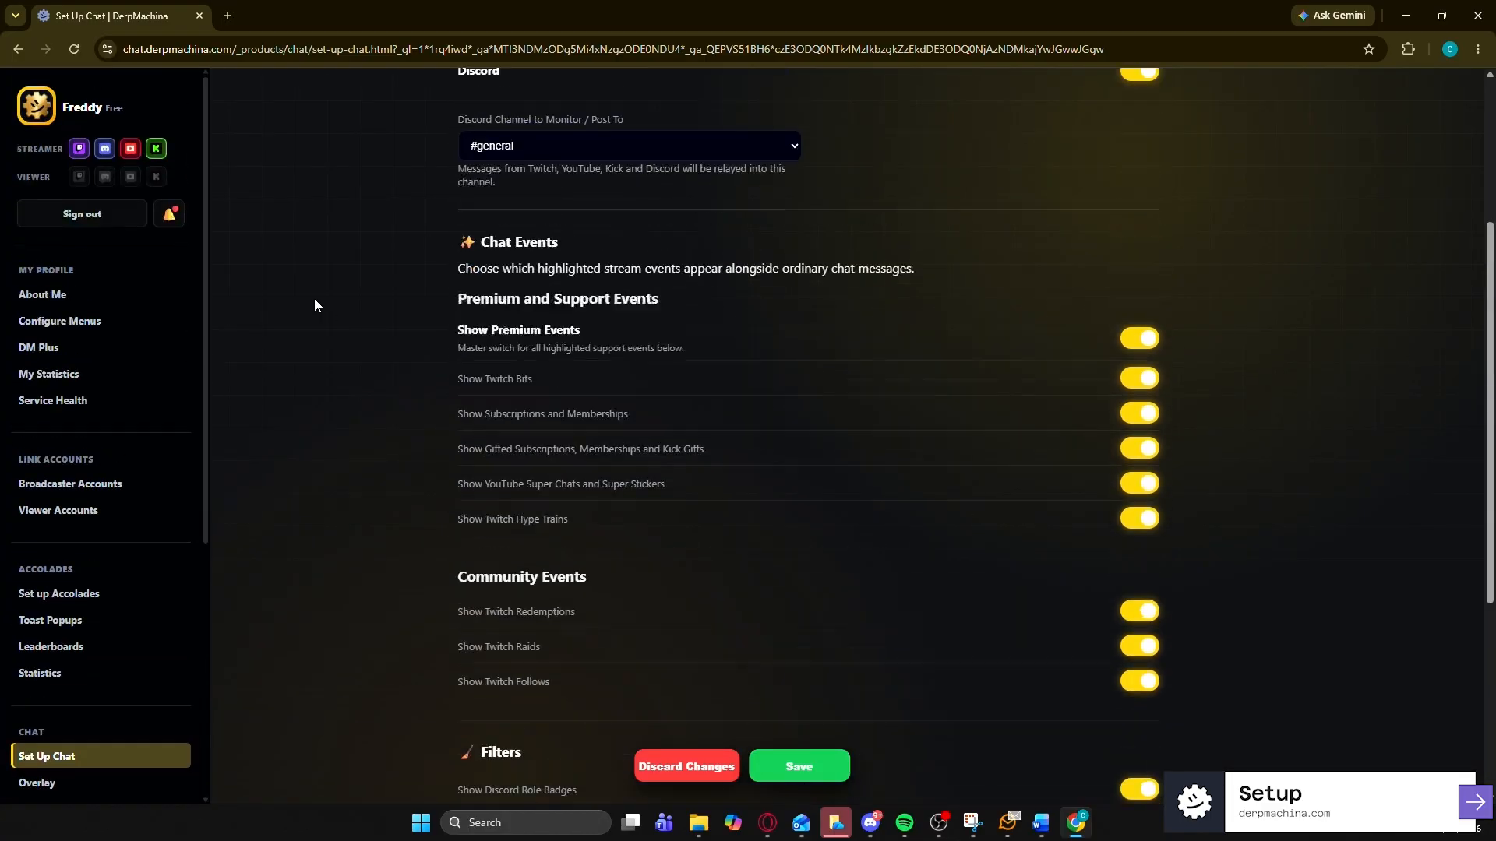
Open the chat's Overlay settings page and examine the Overlay URL meant for an OBS browser source.
scroll(315, 303, "up", 3)
scroll(136, 554, "down", 1)
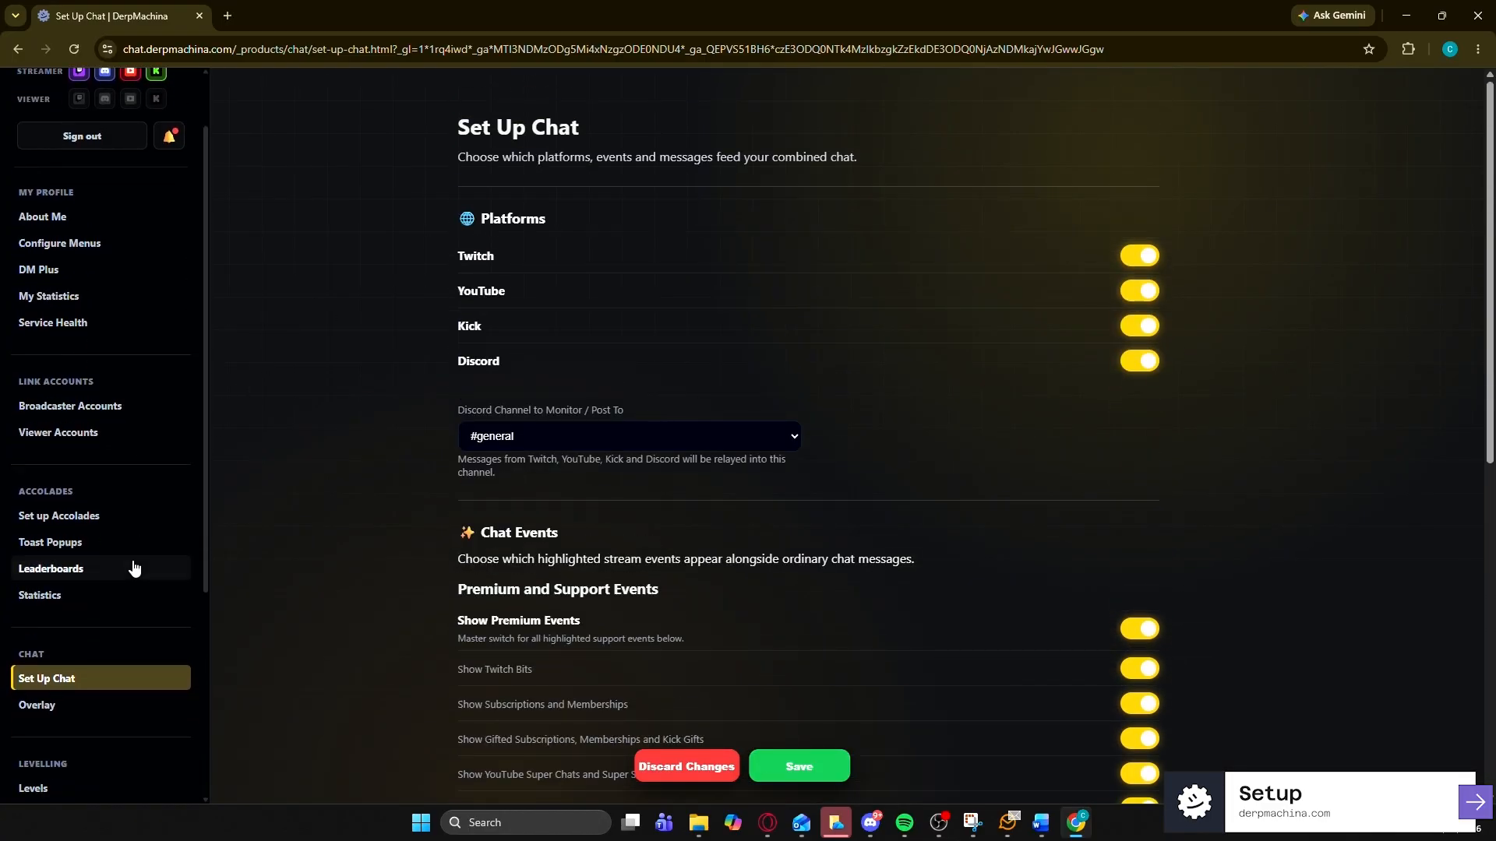
left_click(43, 717)
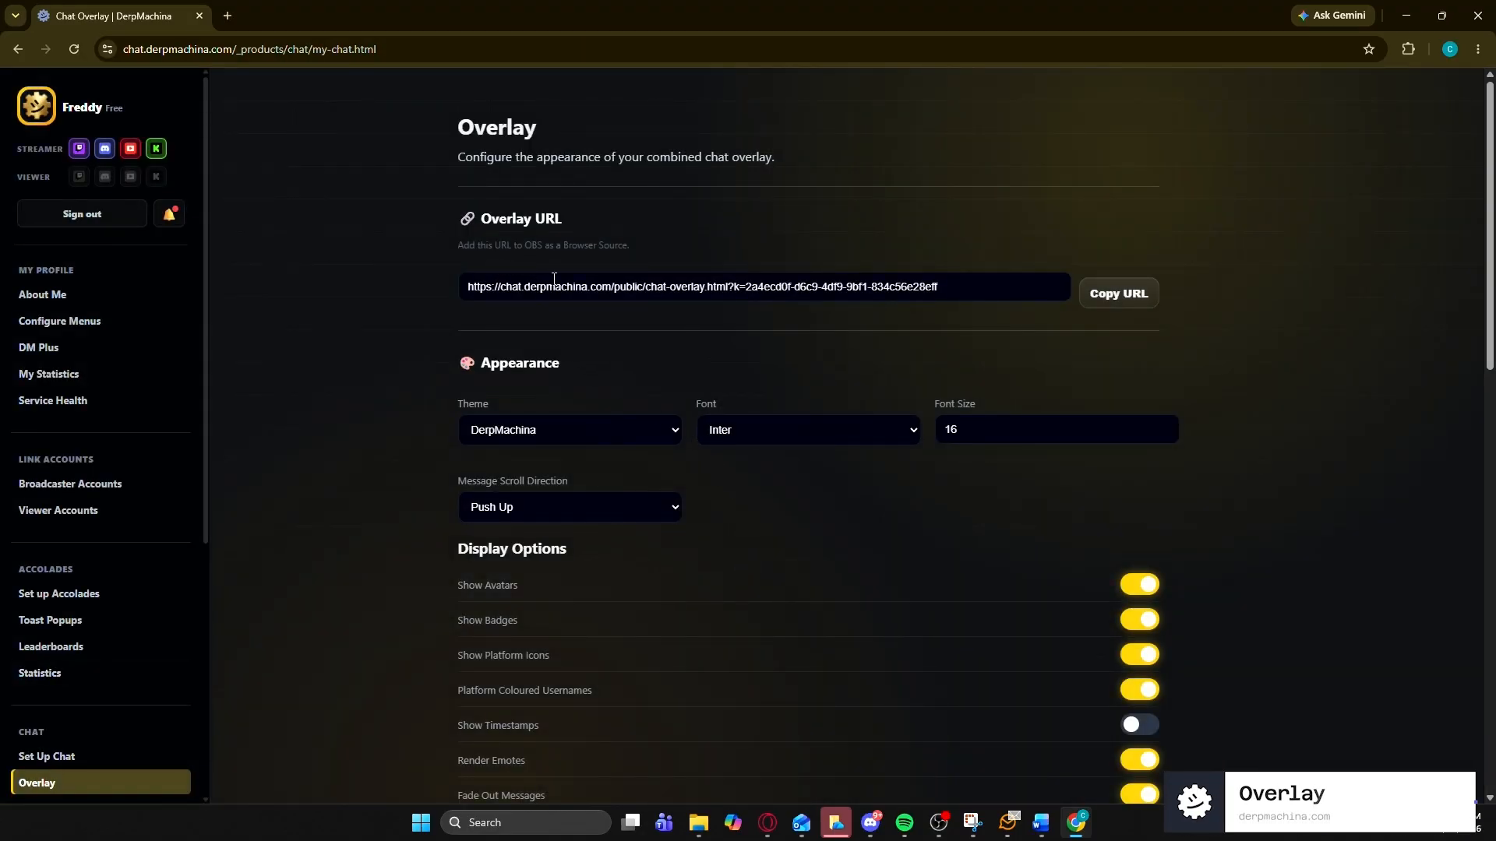
left_click_drag(941, 285, 502, 300)
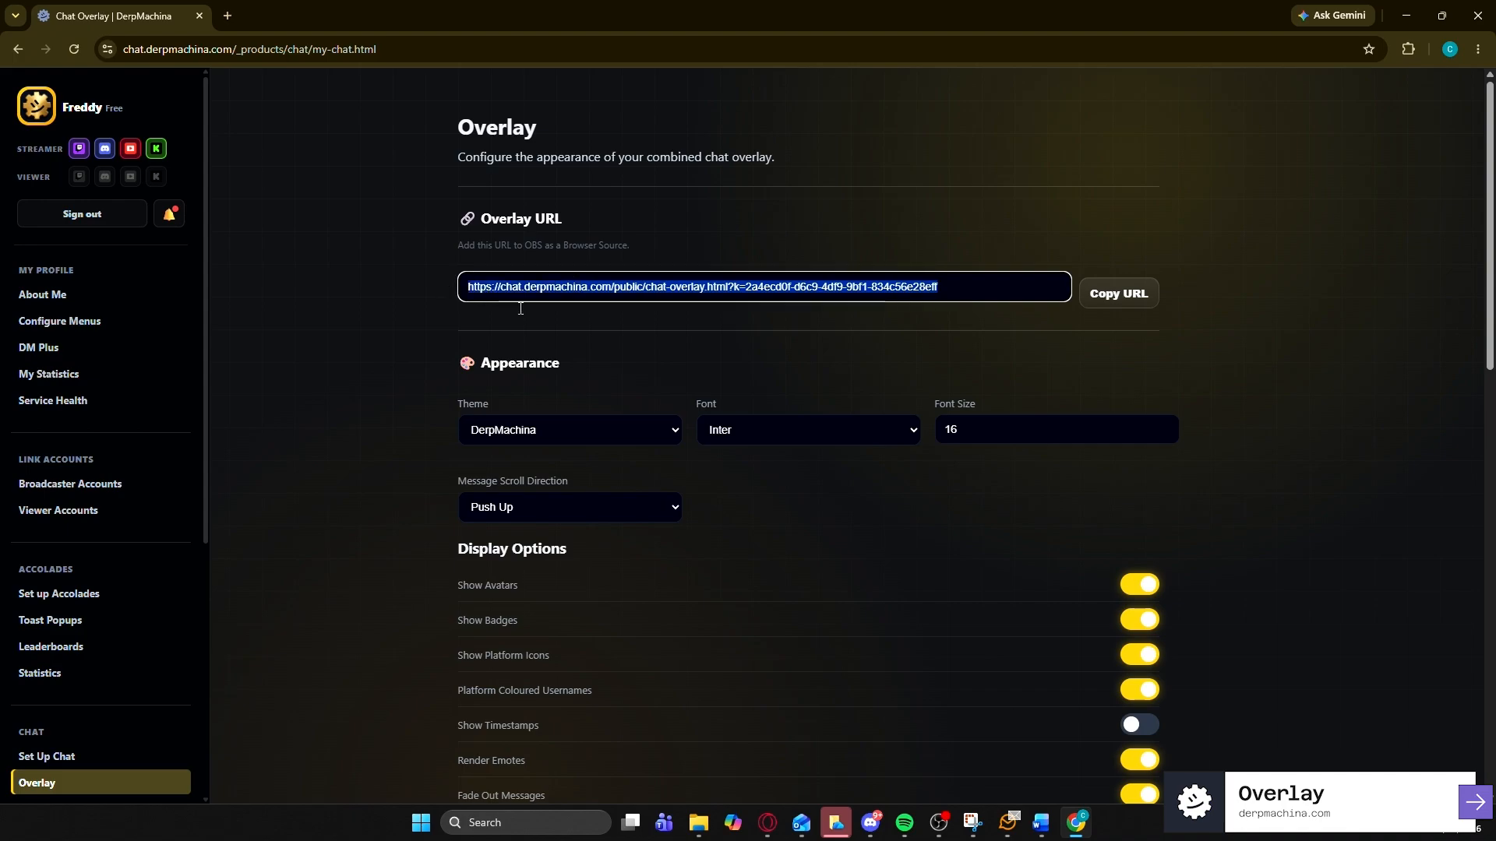
left_click(760, 335)
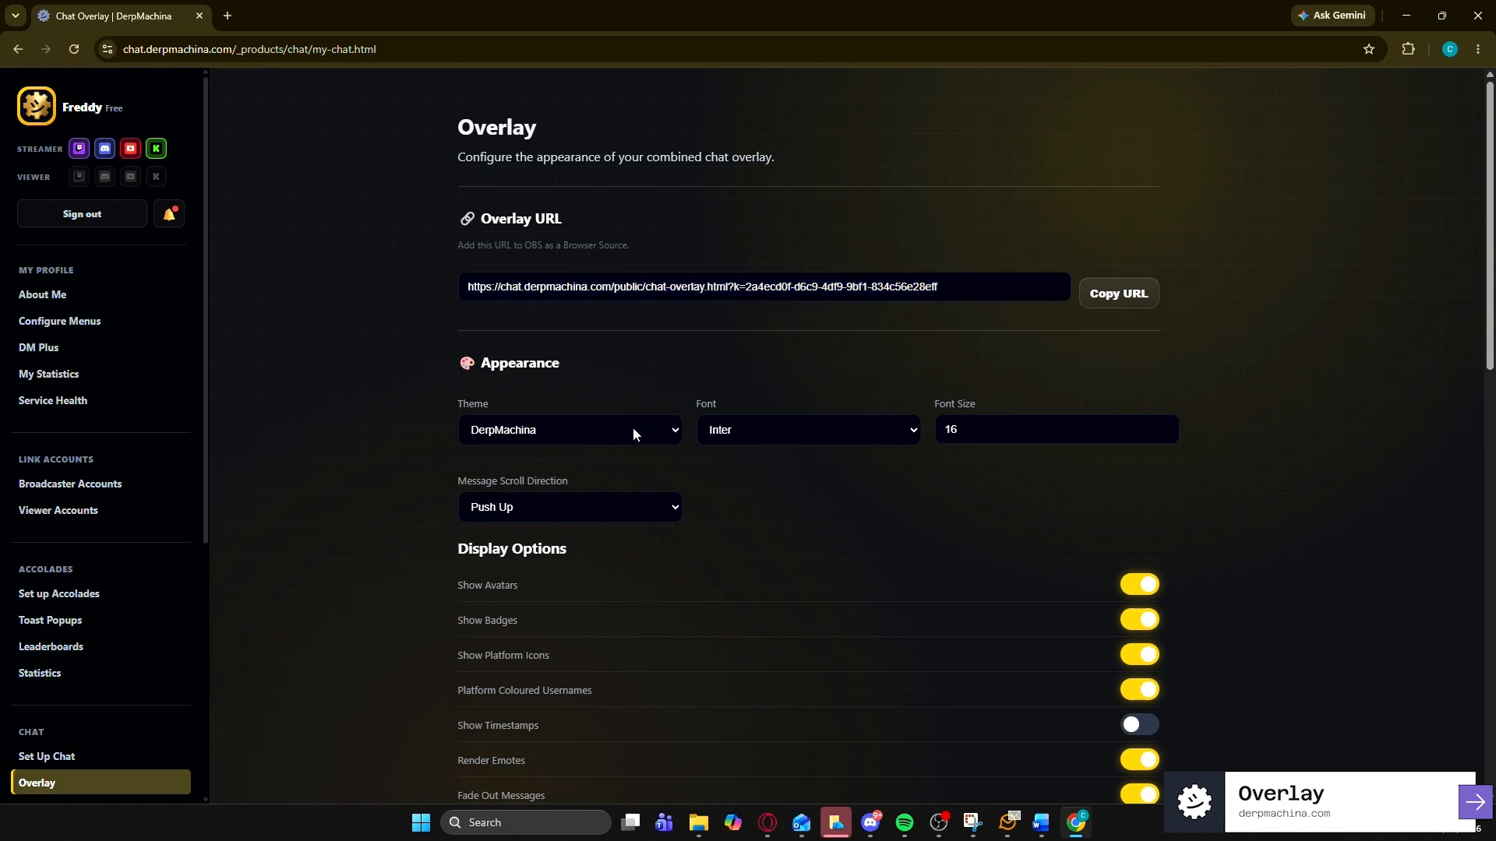
Review the available options for the overlay's theme, font and message scroll direction without changing them.
left_click(562, 433)
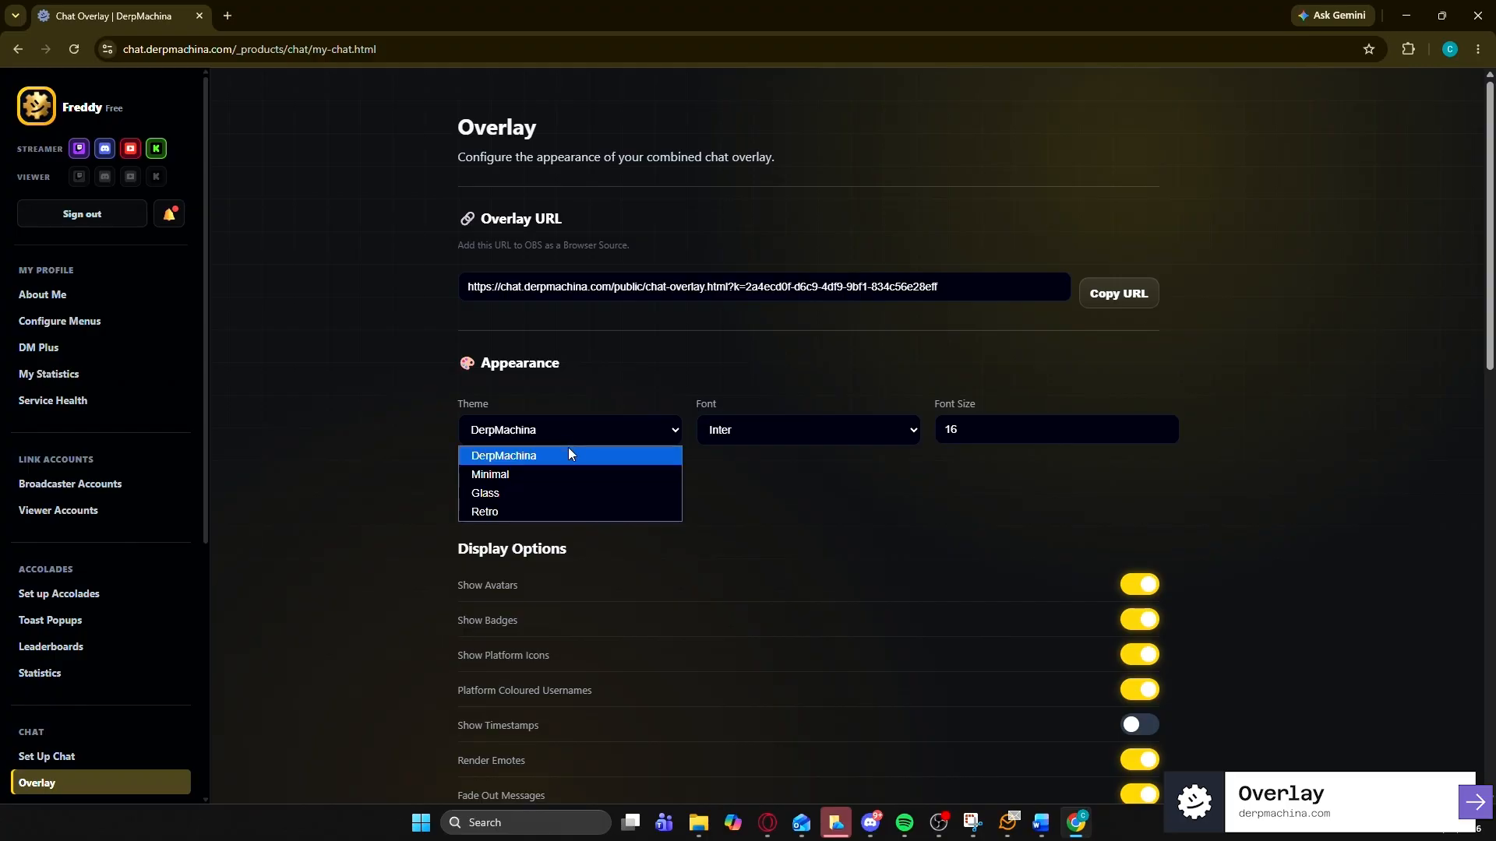
left_click(568, 437)
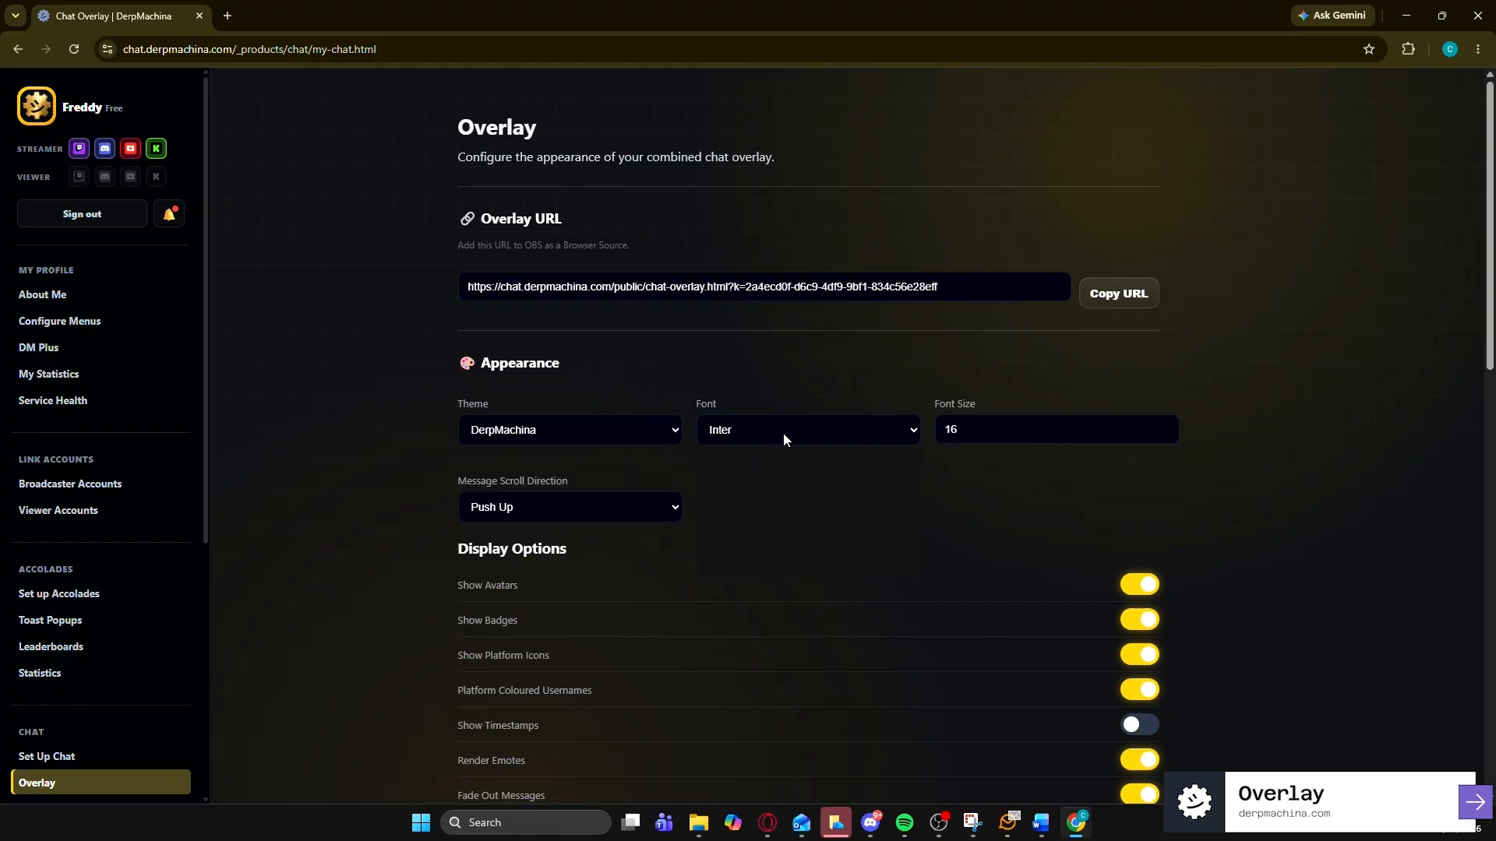
left_click(783, 434)
left_click(782, 433)
left_click(642, 515)
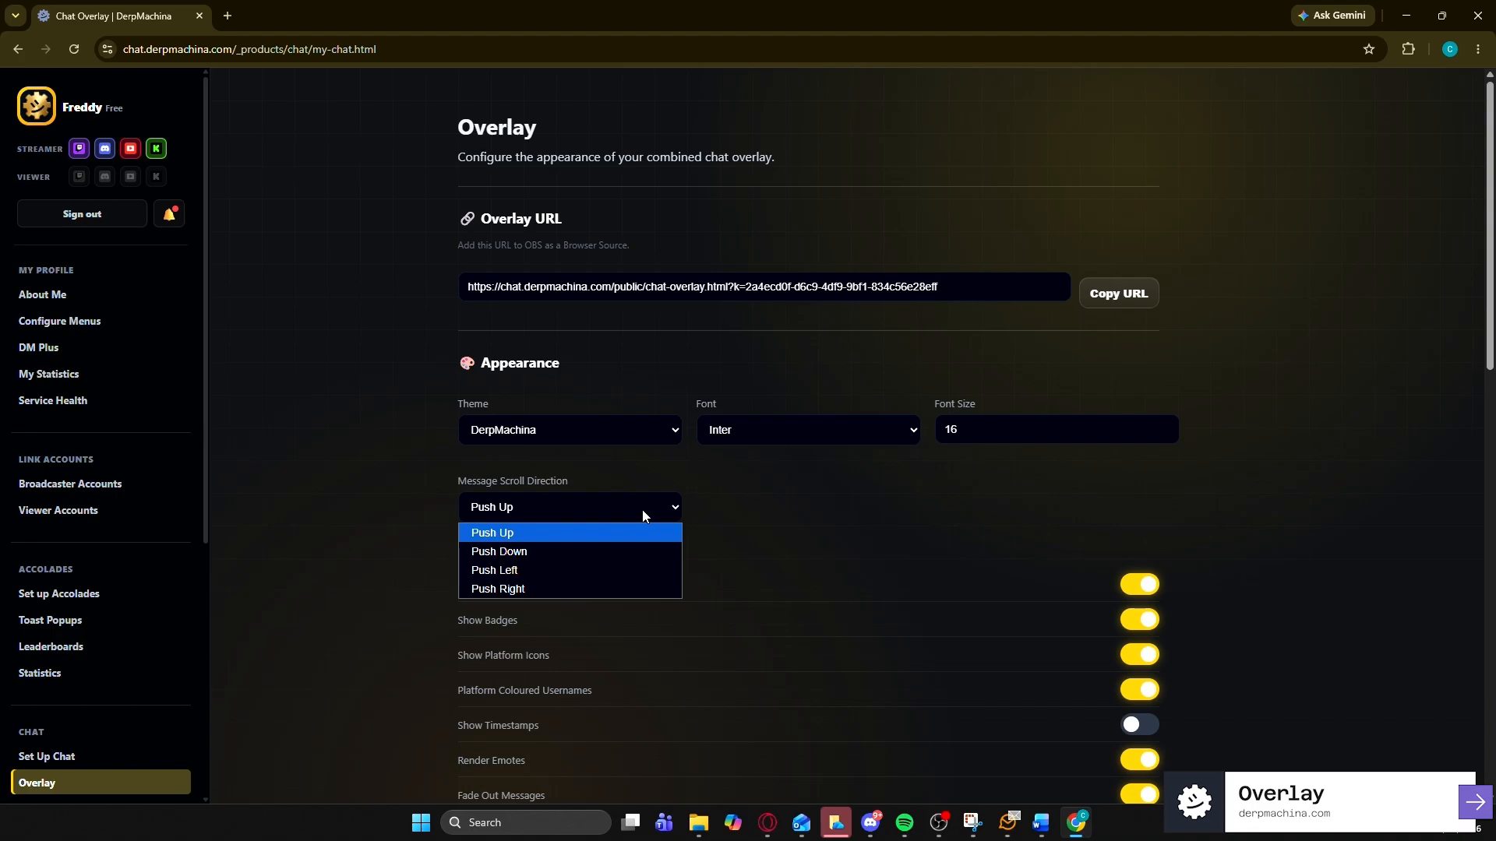
left_click(706, 503)
Examine the overlay's display options, message duration and test event settings, and compare them with the sample messages in the preview.
scroll(706, 503, "down", 4)
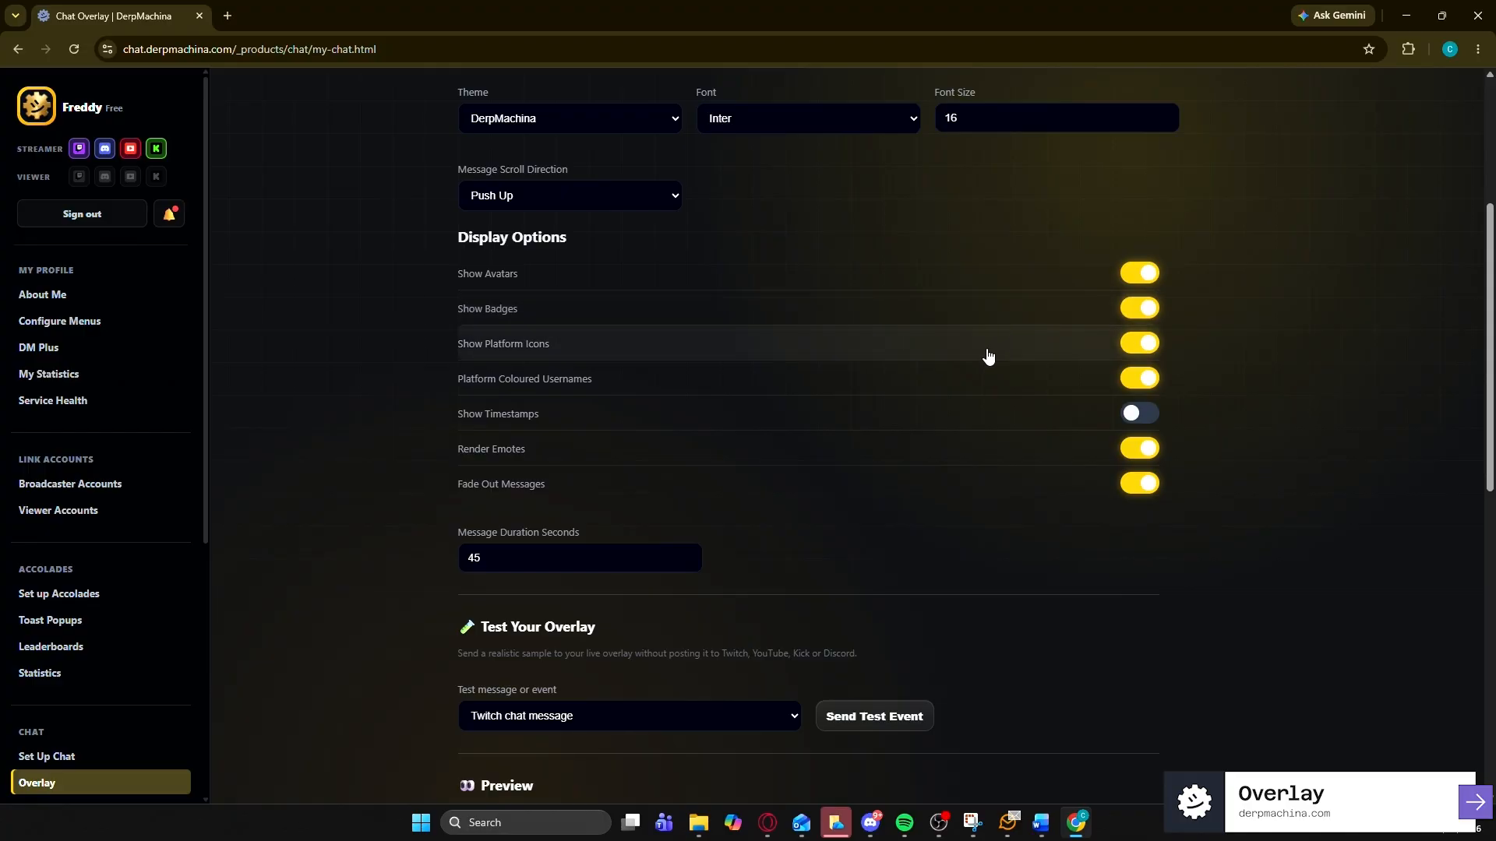
scroll(195, 771, "down", 2)
scroll(371, 585, "down", 6)
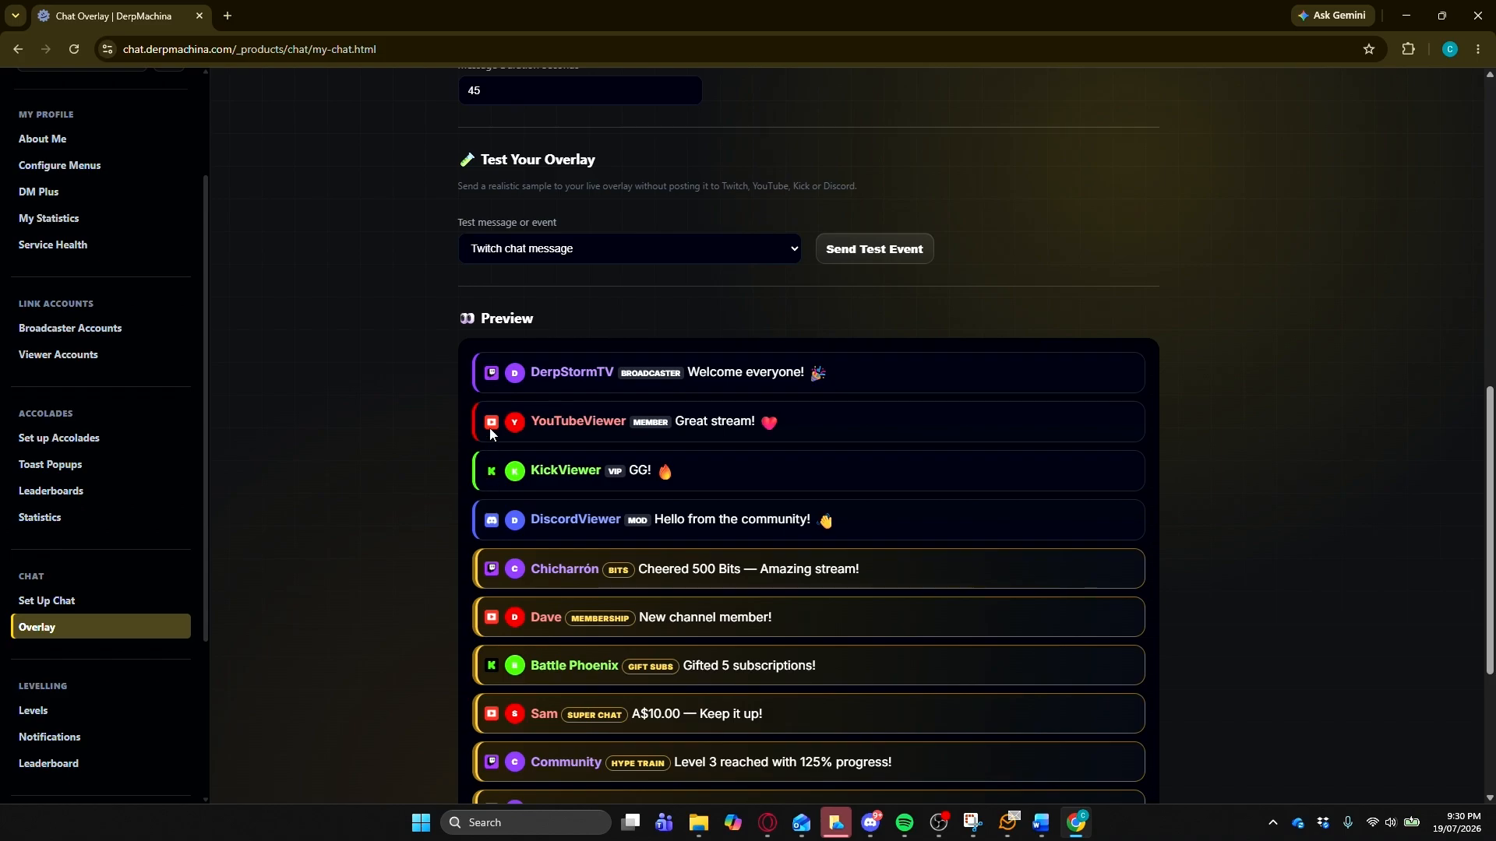
scroll(838, 320, "up", 7)
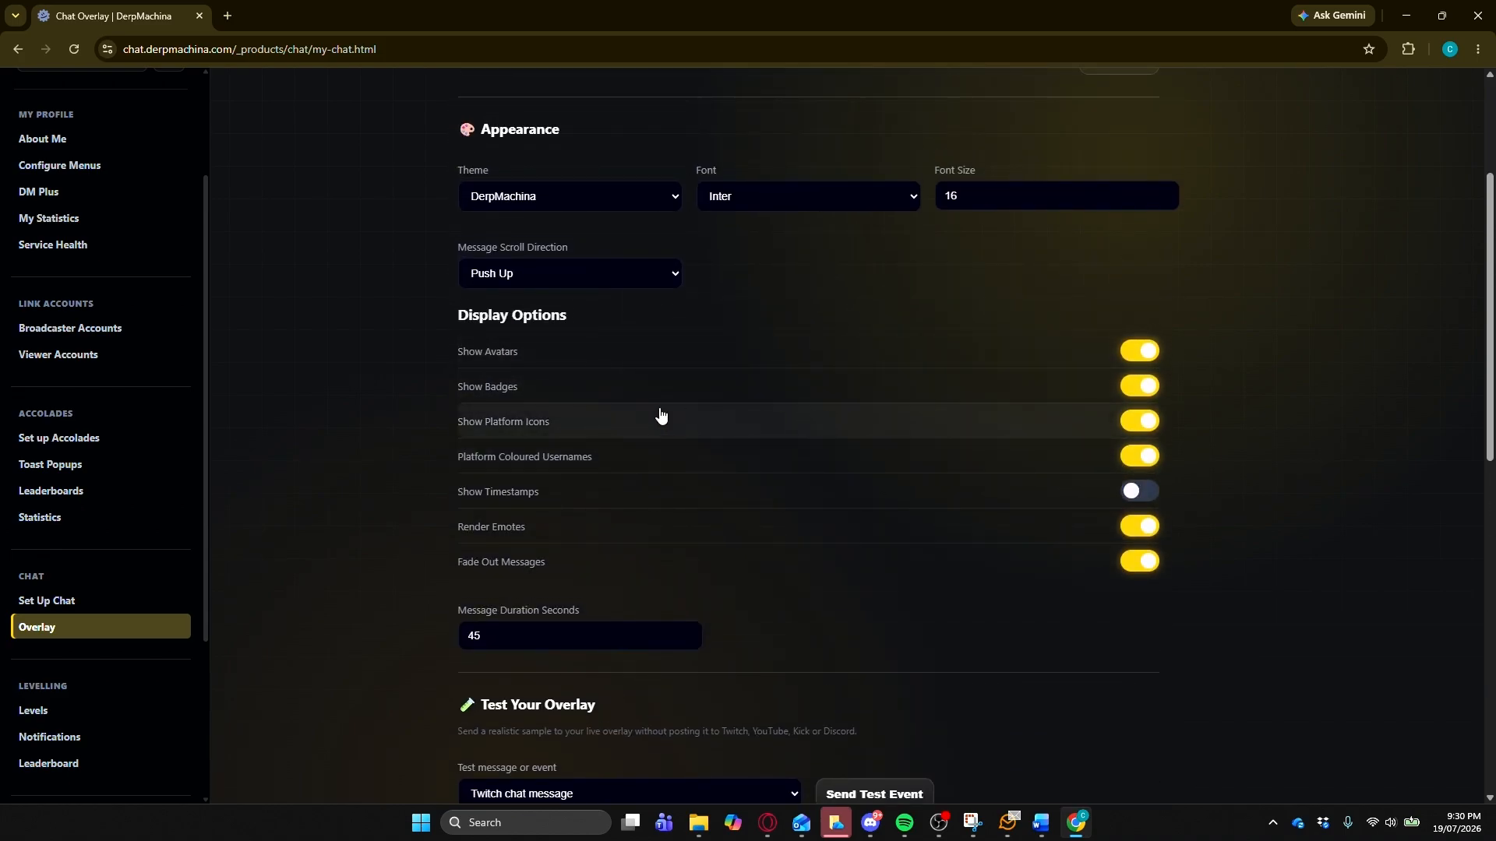
scroll(607, 470, "down", 2)
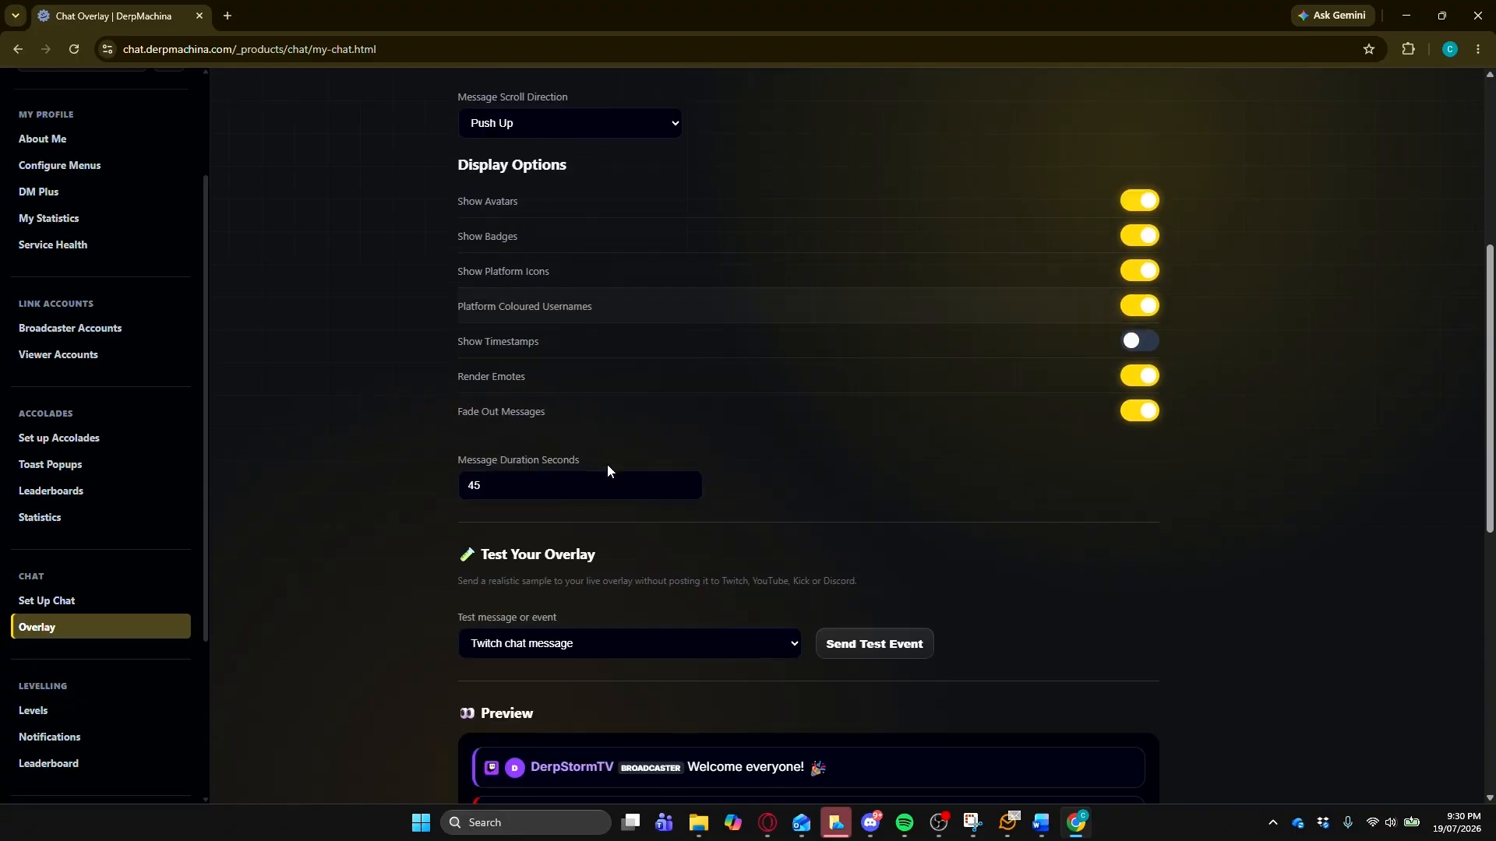
scroll(608, 471, "down", 4)
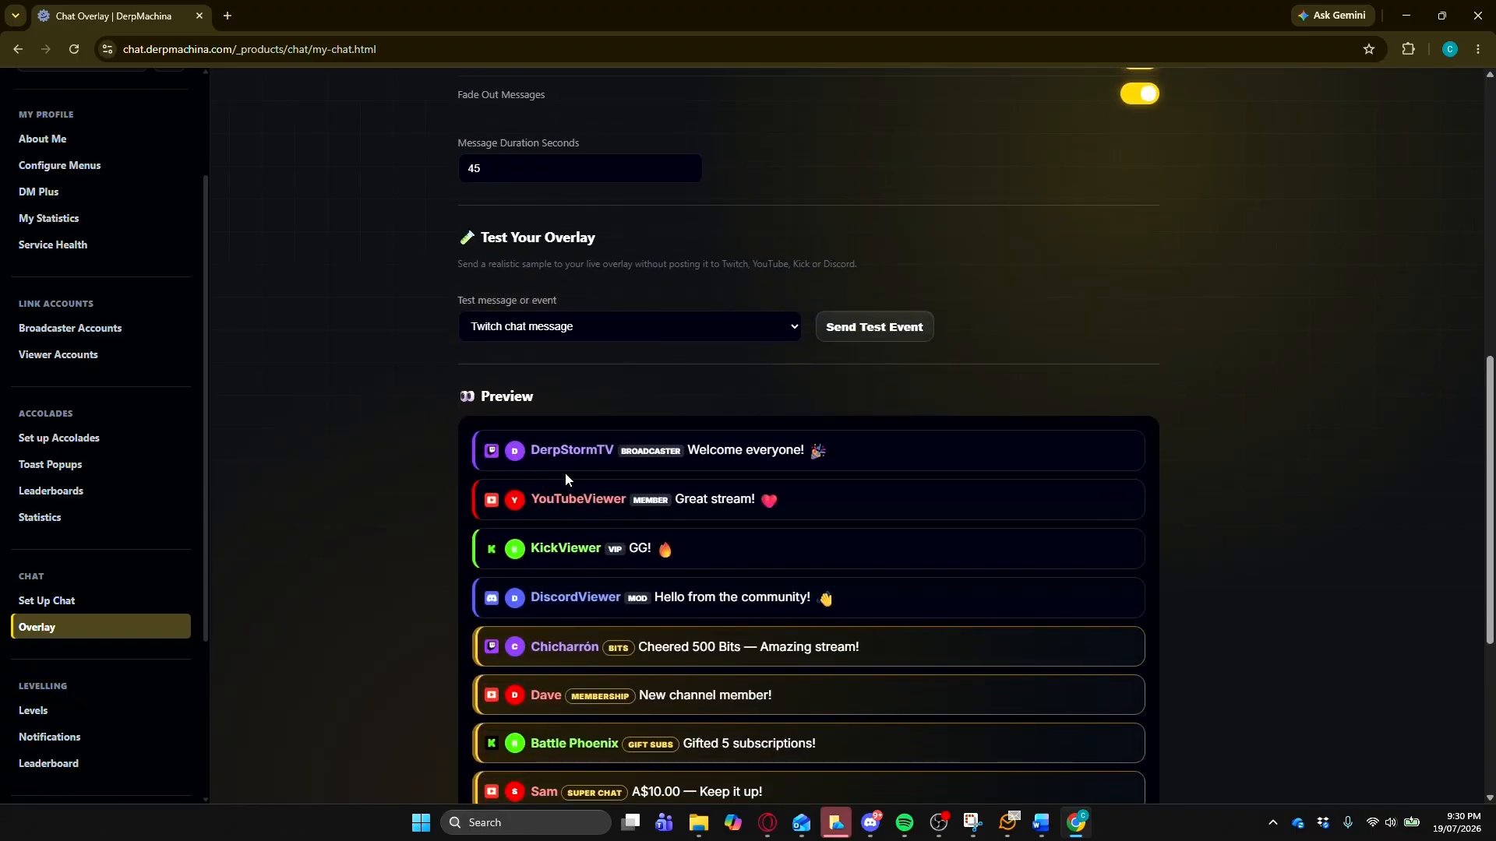
scroll(969, 288, "up", 2)
scroll(969, 293, "up", 4)
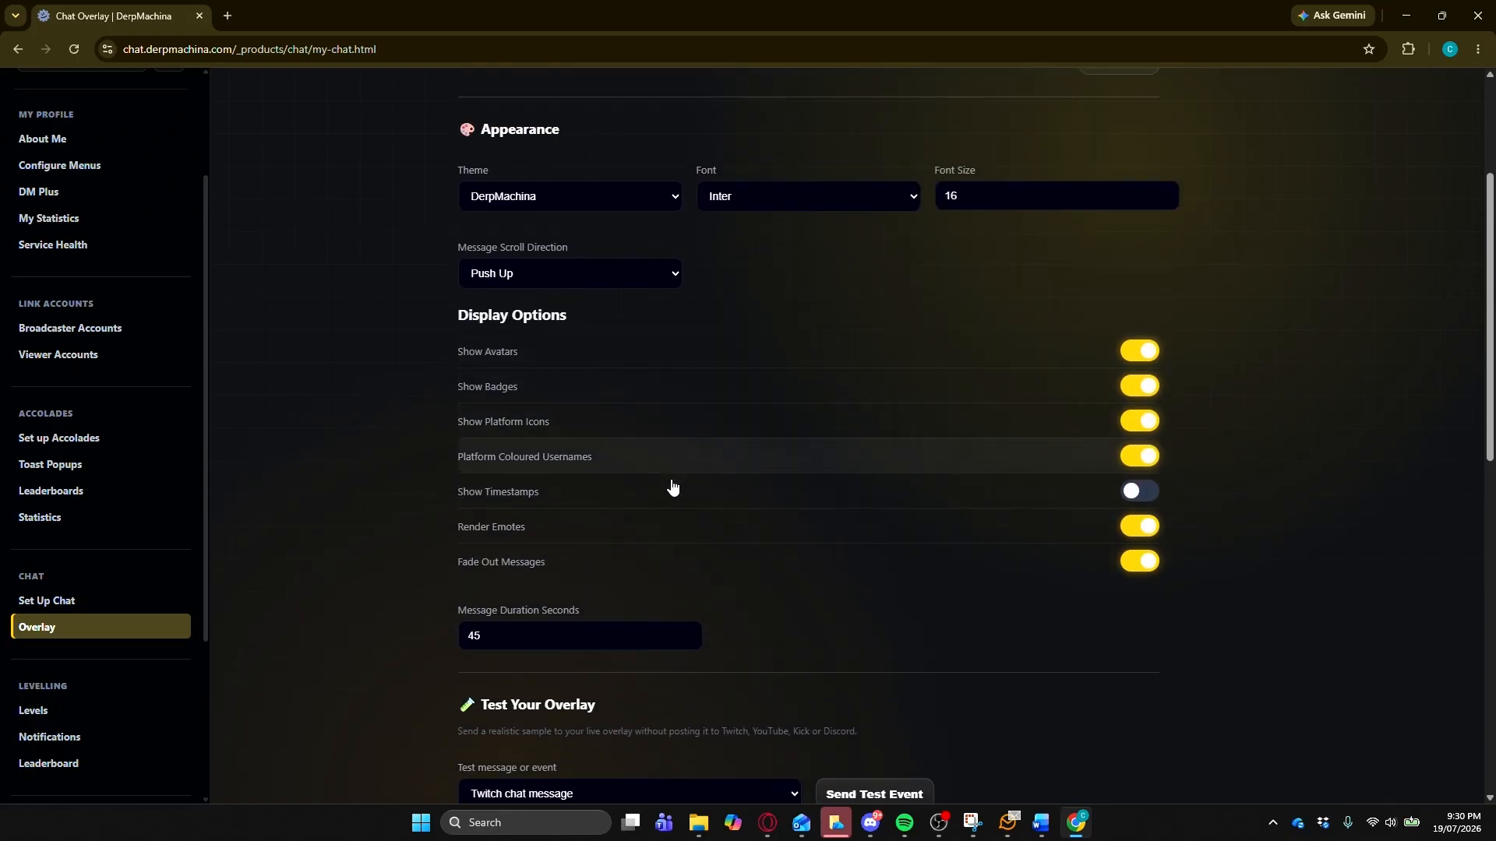
Enable Show Timestamps in the overlay's display options and check the preview messages.
left_click(1135, 494)
scroll(951, 617, "down", 3)
scroll(951, 618, "down", 1)
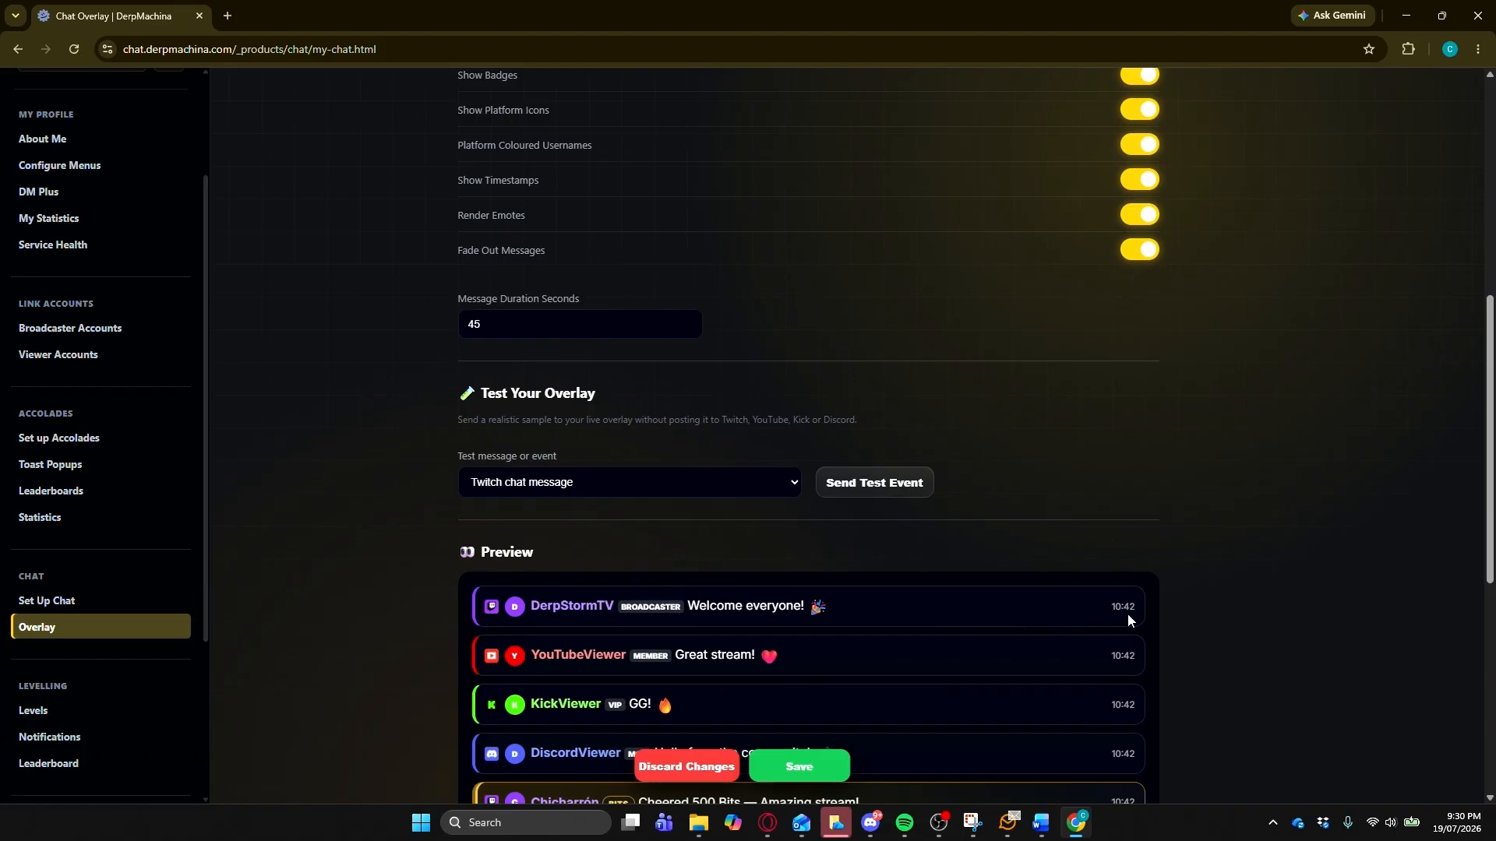
scroll(1109, 430, "up", 2)
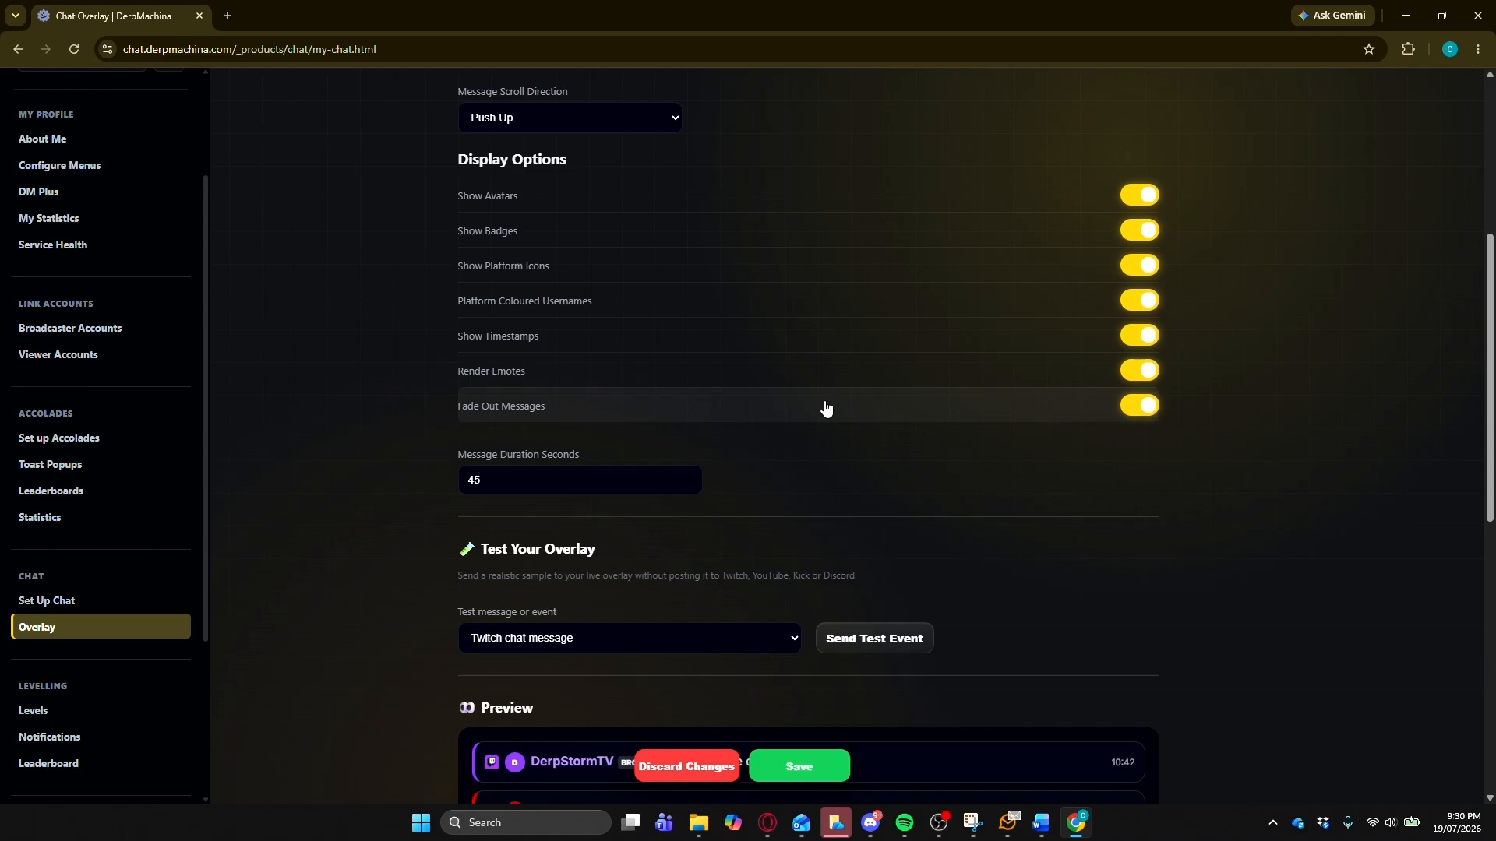
Switch Fade Out Messages off and back on, and look over the overlay preview.
left_click(1151, 408)
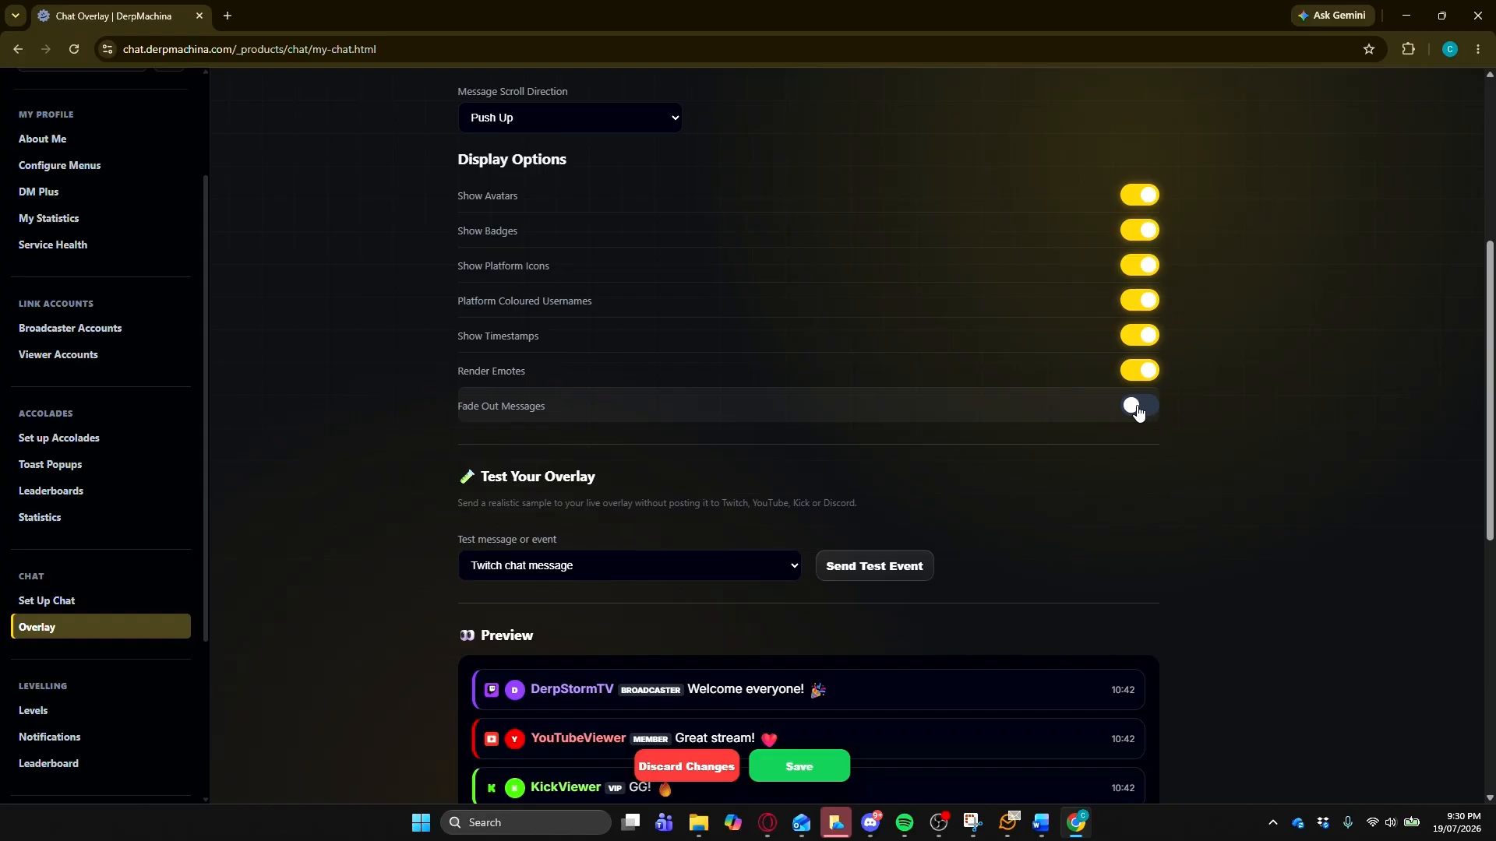
left_click(1137, 406)
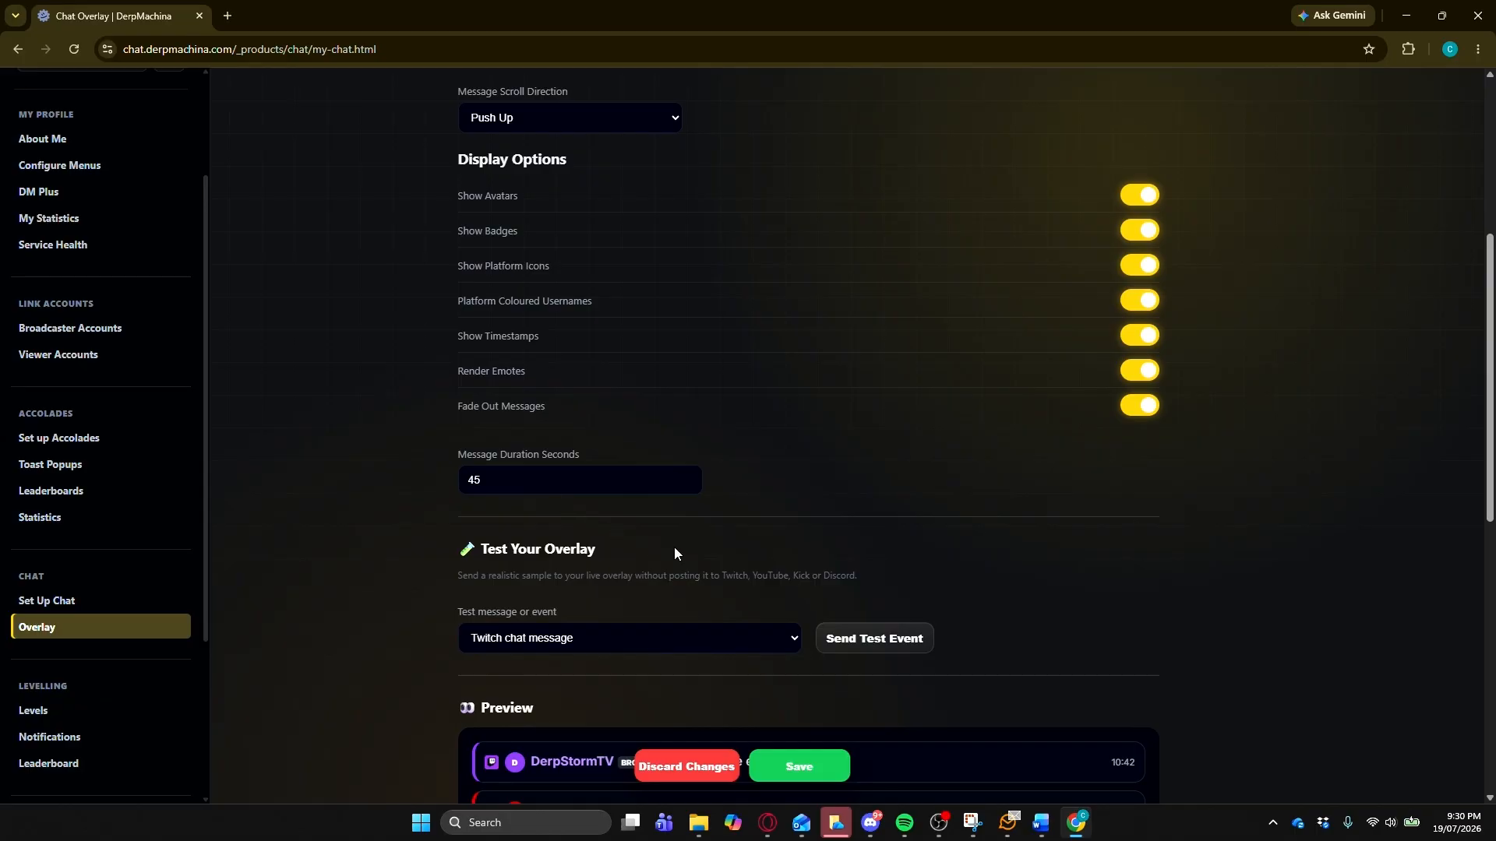
scroll(681, 548, "down", 3)
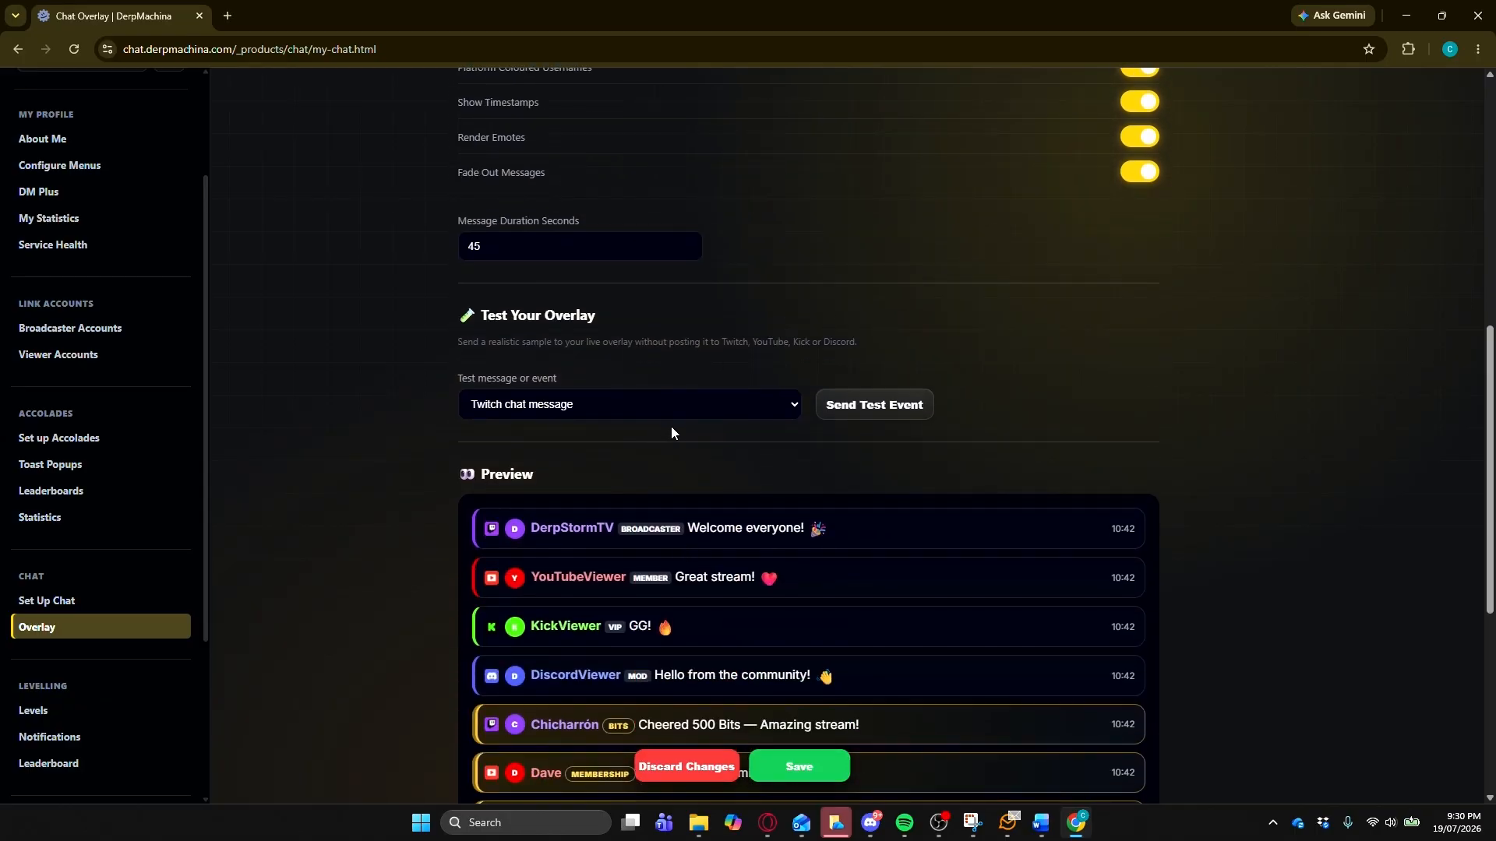
scroll(680, 428, "down", 1)
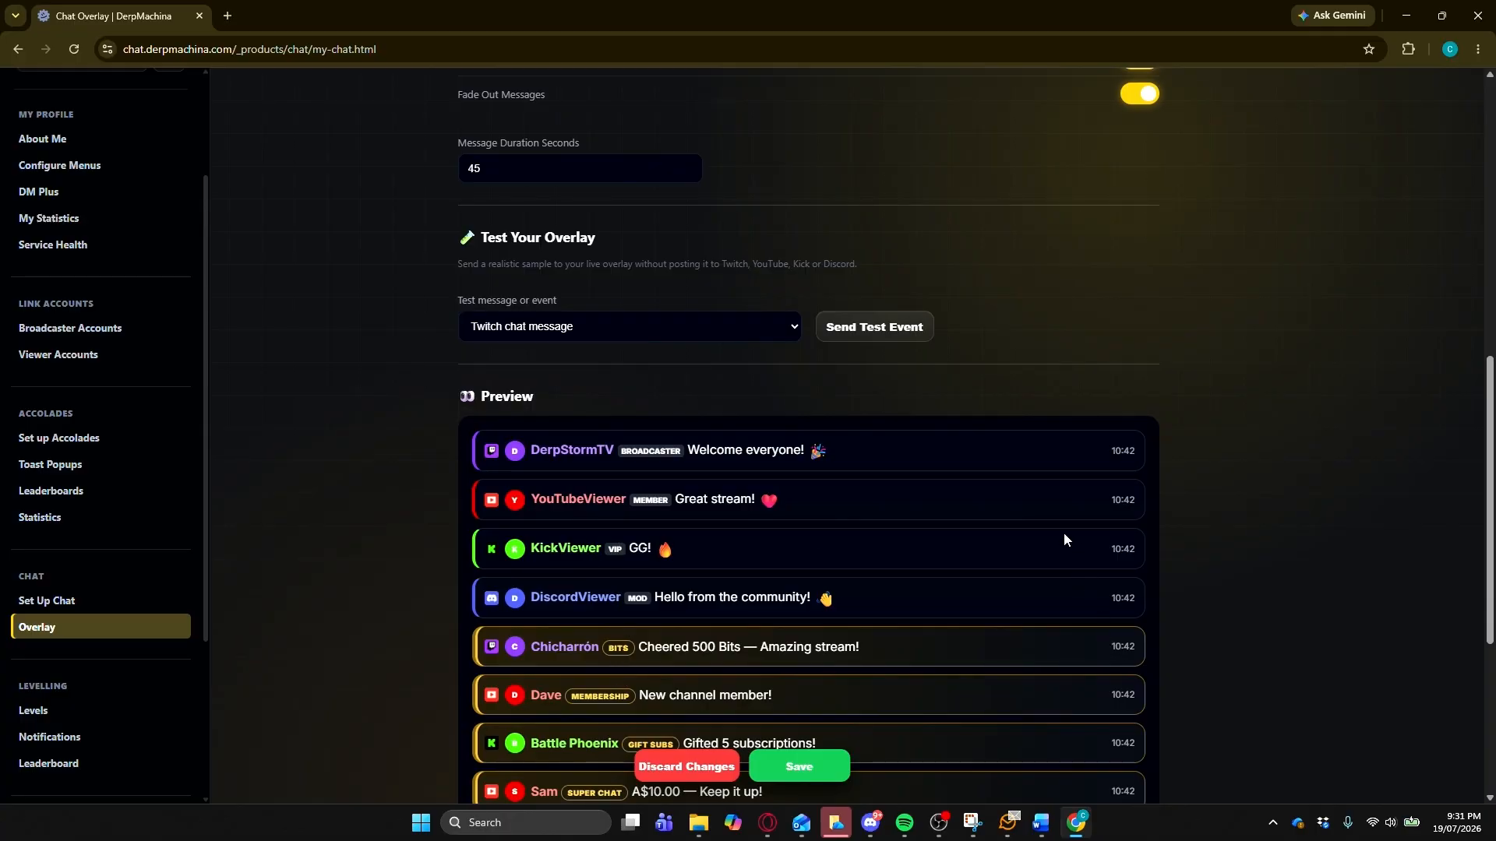
Set the overlay theme to Retro and check the sample messages in the preview.
scroll(1036, 526, "up", 9)
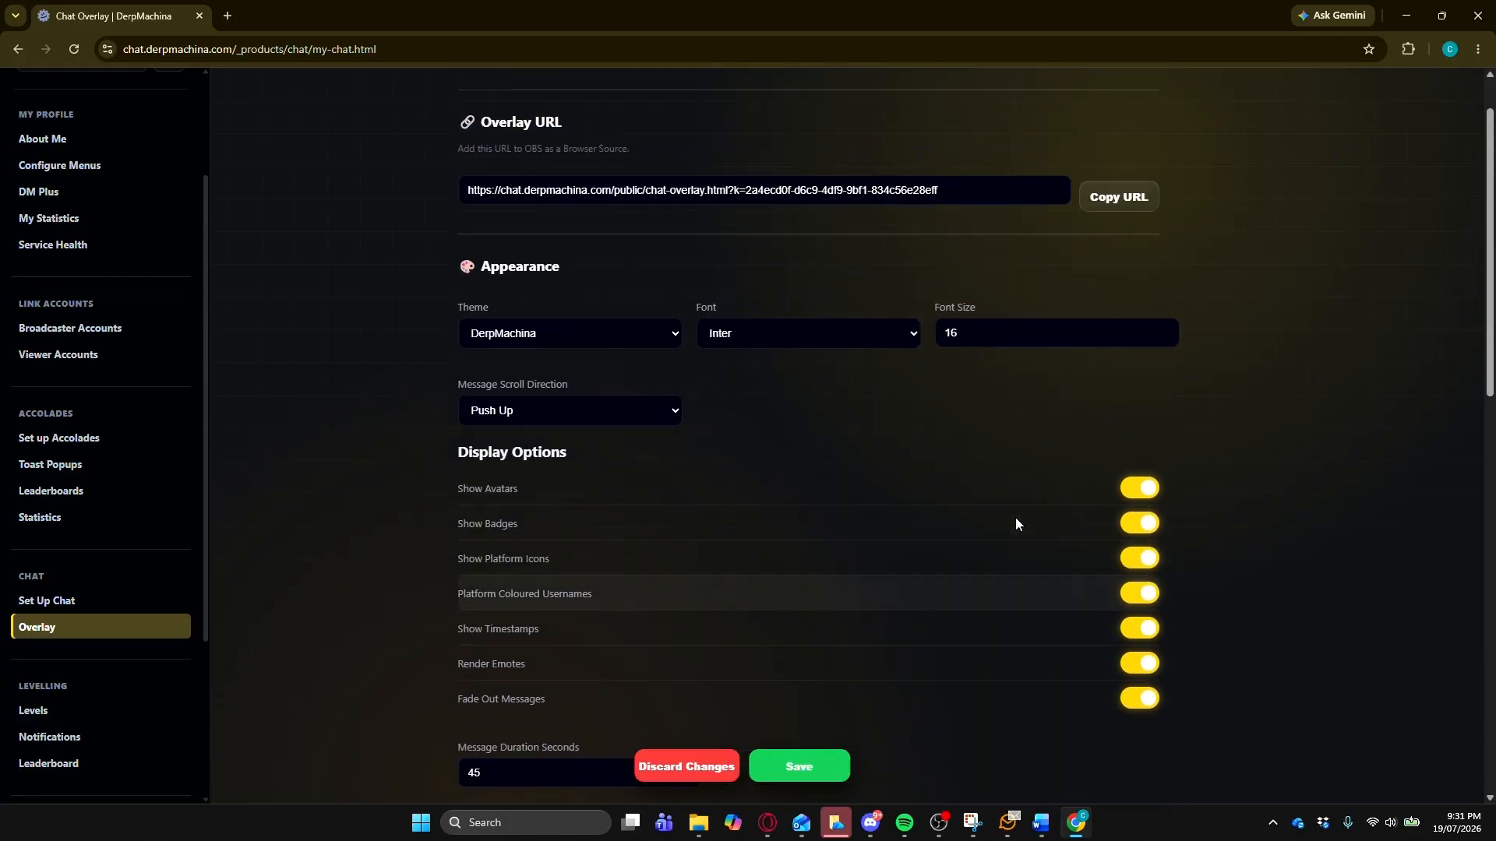
left_click(613, 437)
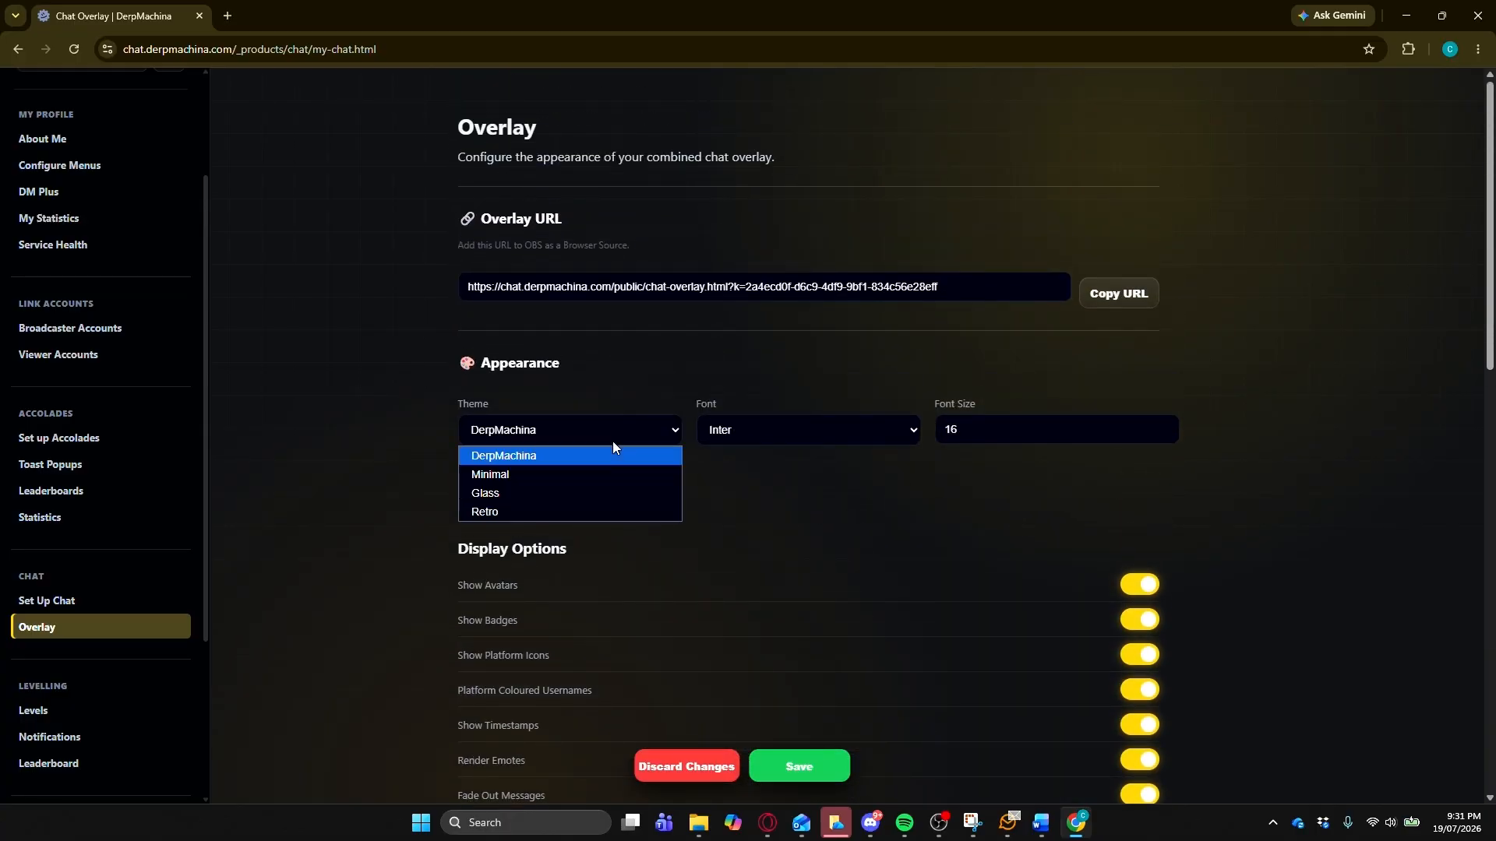
left_click(578, 508)
scroll(787, 531, "down", 1)
scroll(787, 530, "down", 6)
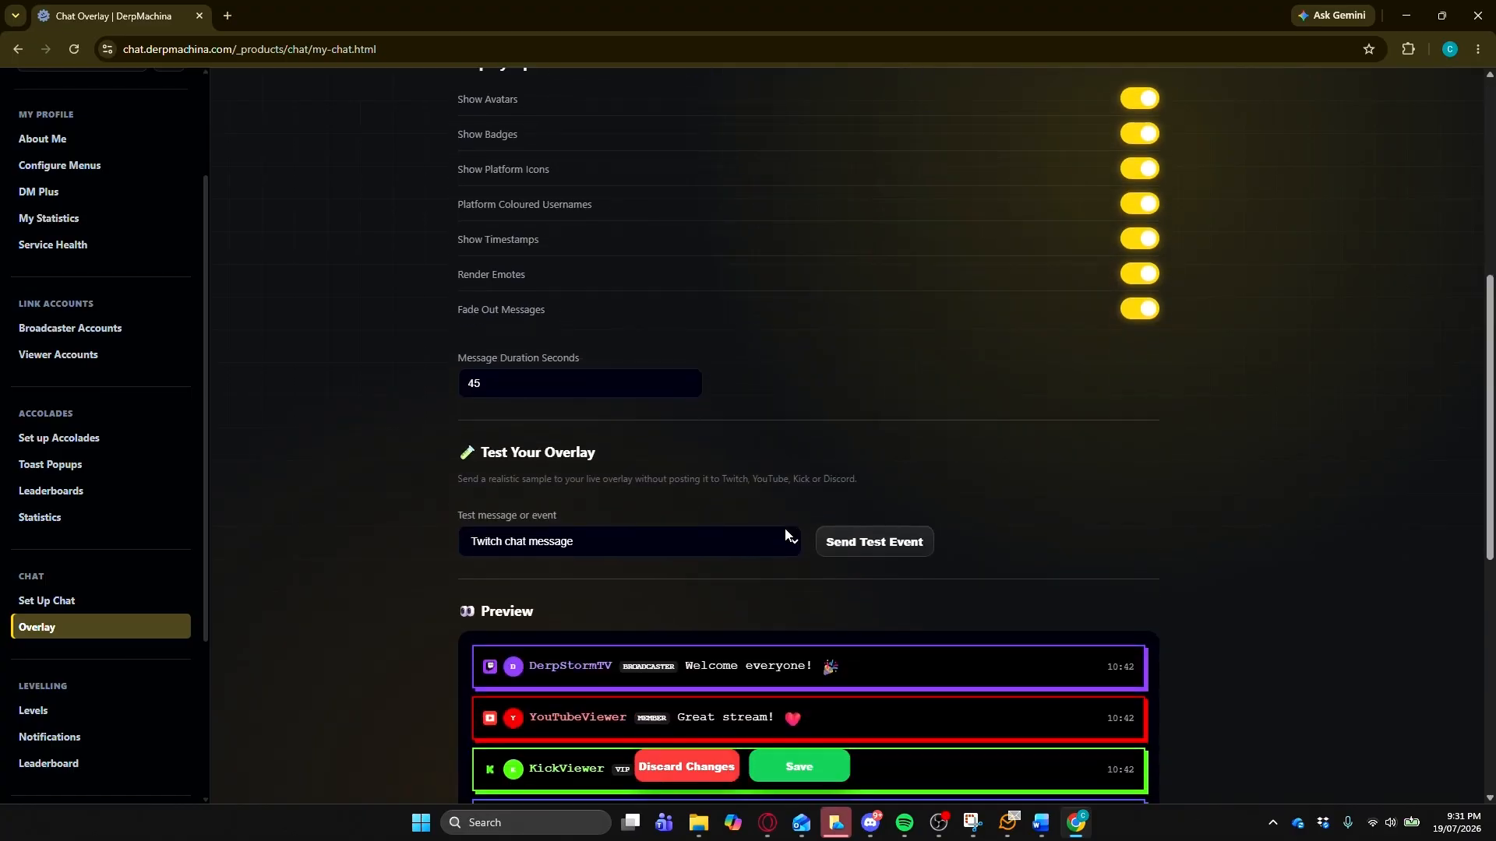
Set the overlay theme to Minimal and check the sample messages in the preview.
scroll(731, 507, "up", 7)
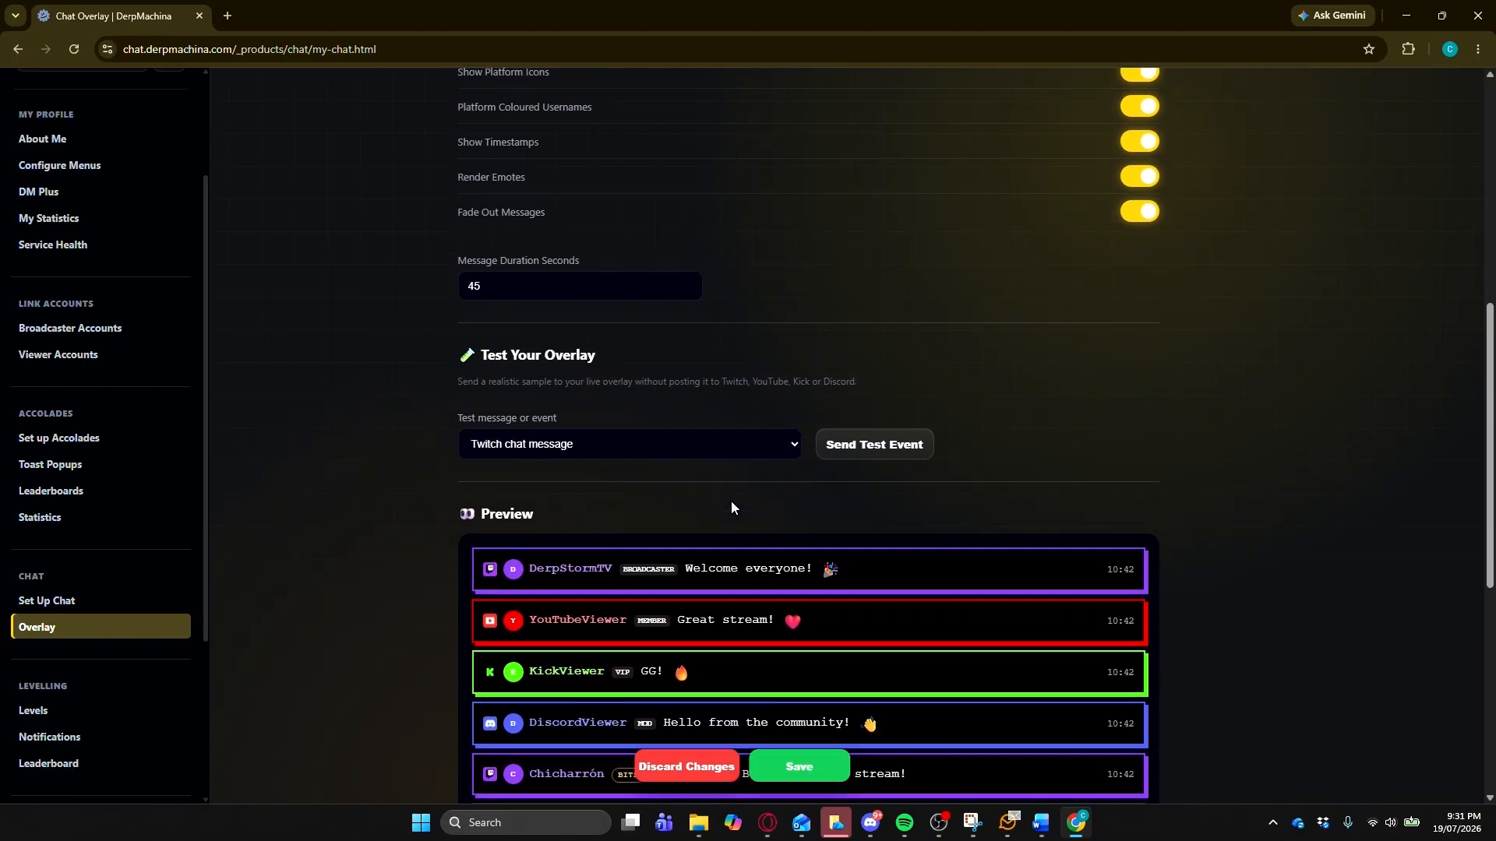
left_click(651, 365)
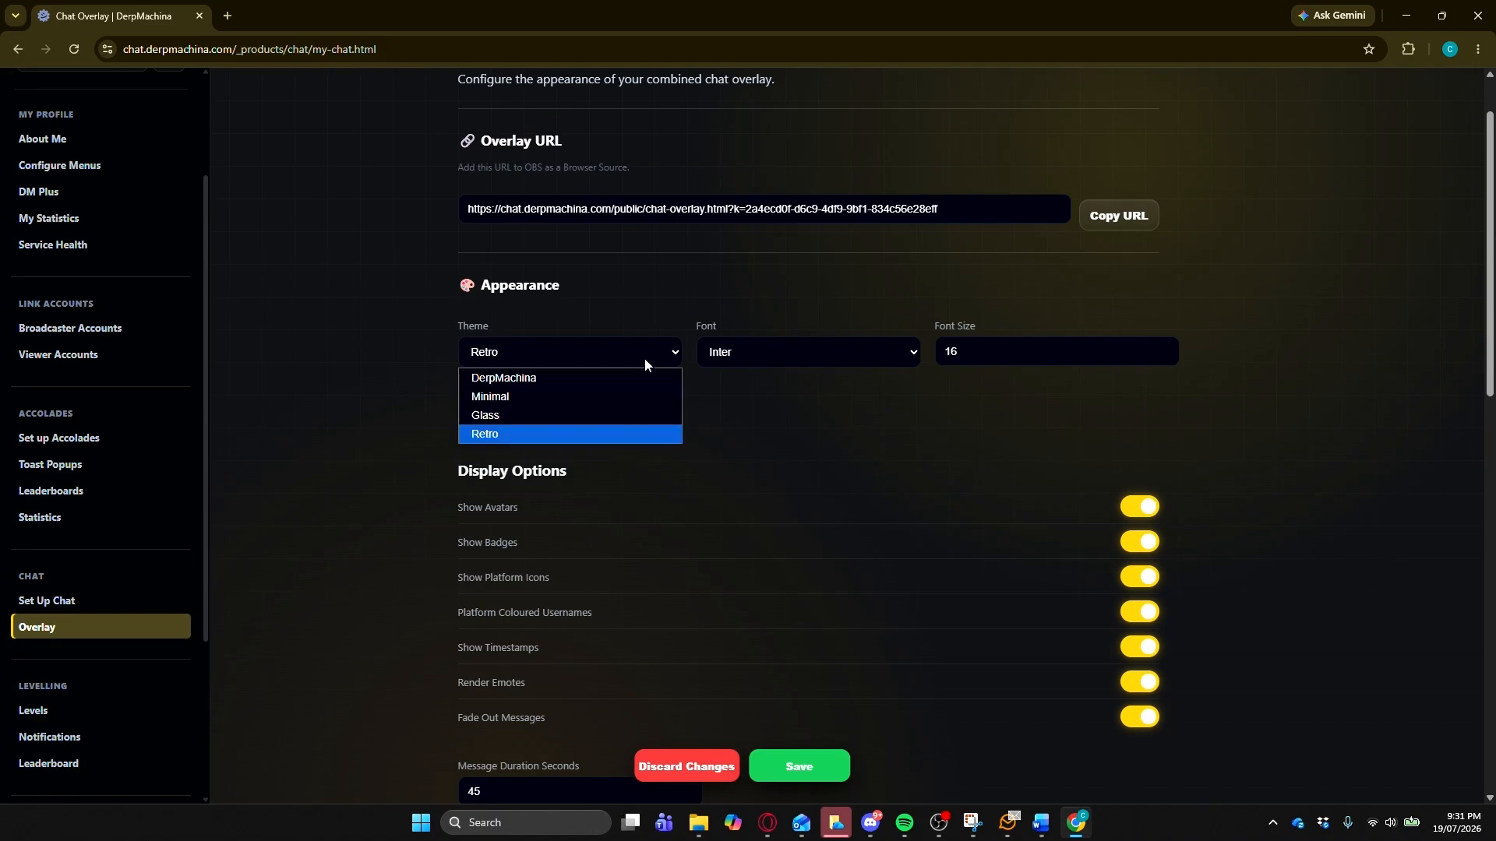
left_click(625, 394)
scroll(773, 553, "down", 5)
scroll(773, 553, "down", 3)
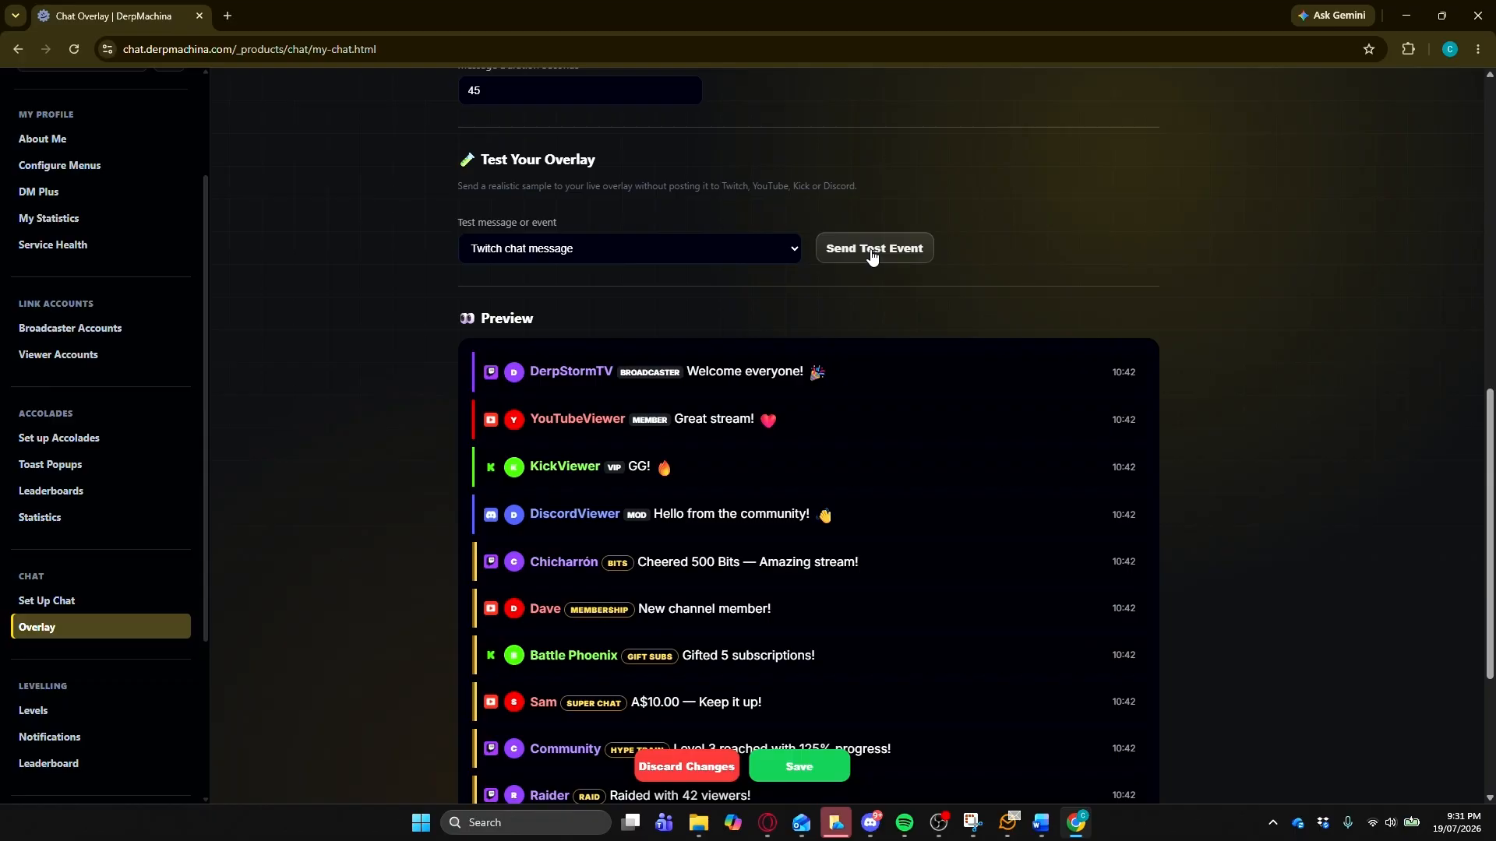
Copy the full Overlay URL of the combined chat to the clipboard.
scroll(807, 296, "up", 5)
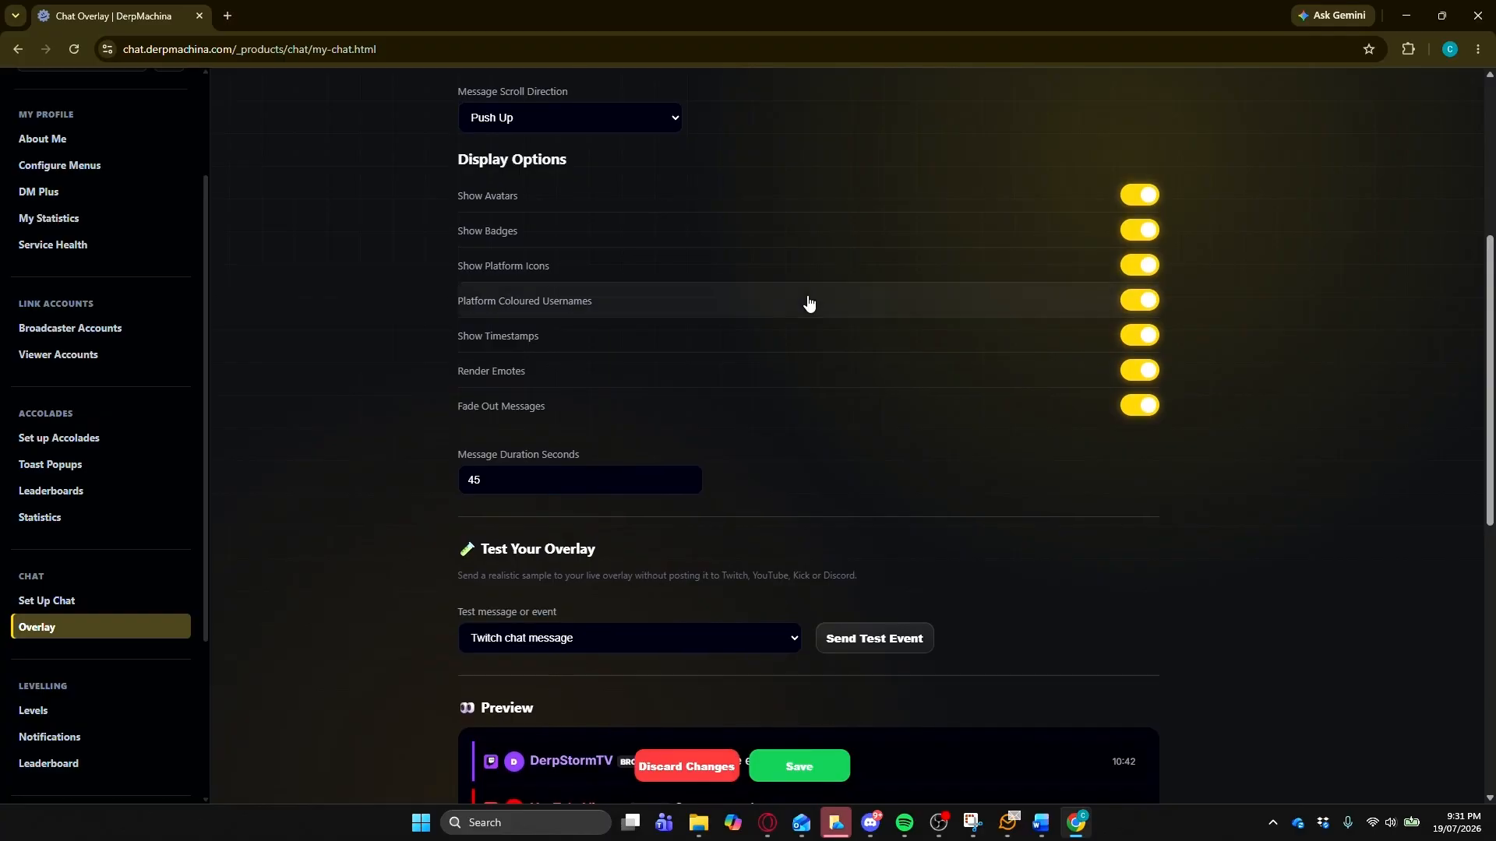
scroll(771, 361, "up", 5)
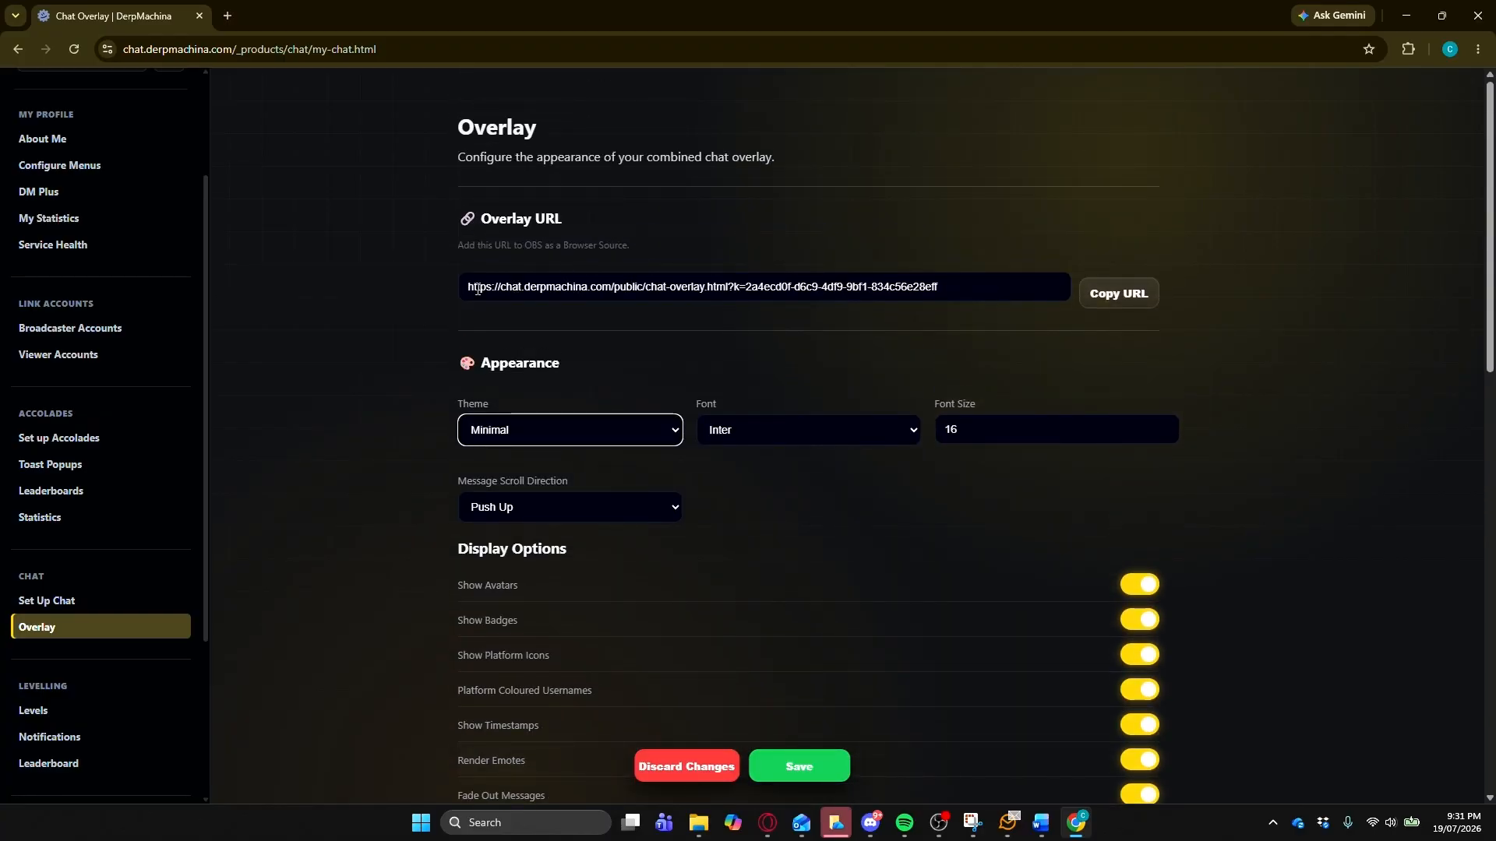
left_click_drag(468, 287, 1066, 284)
key("ctrl+c")
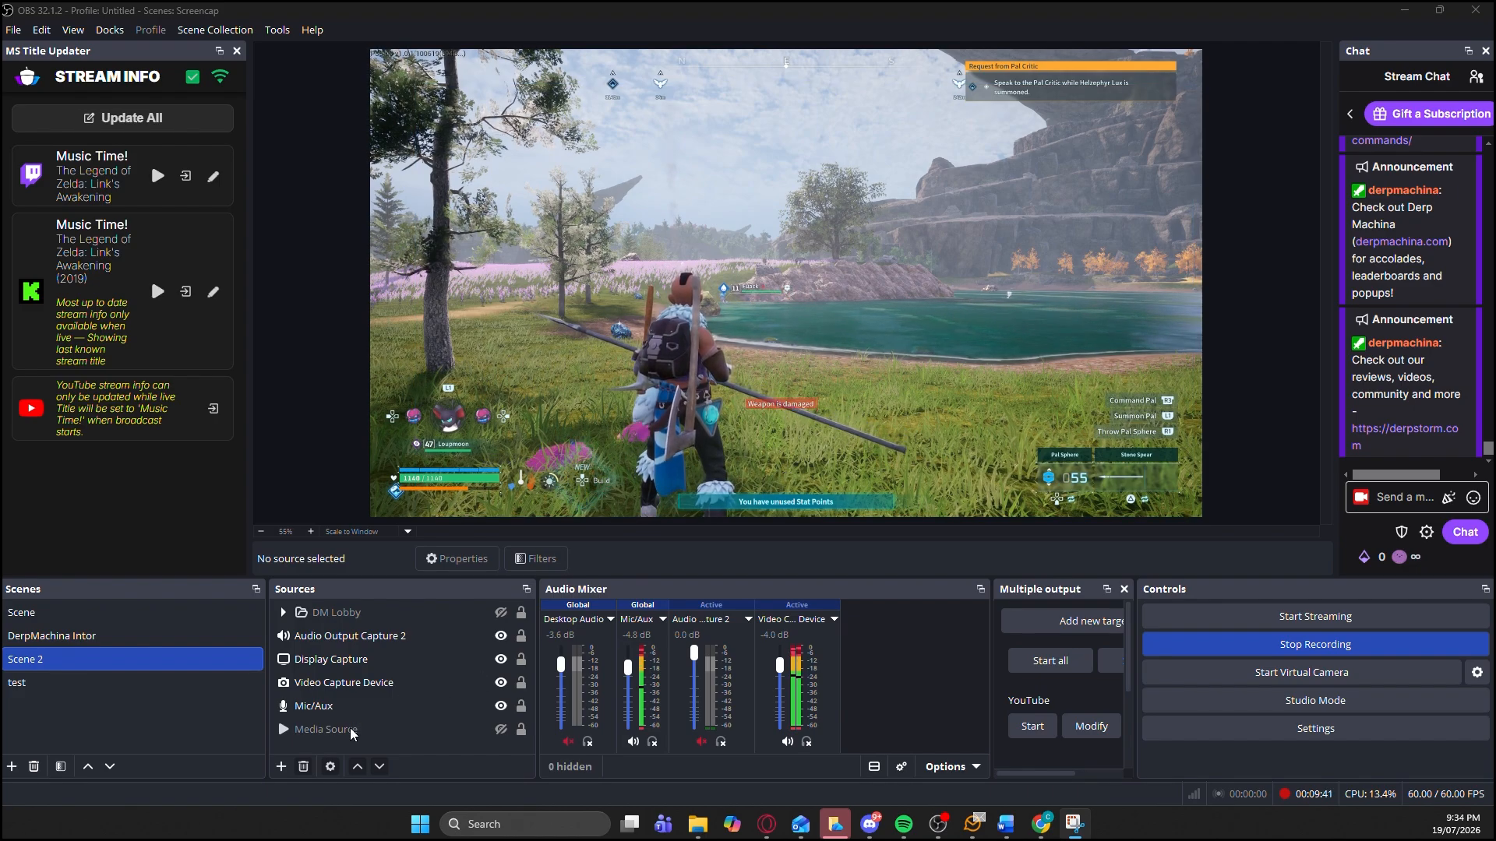
Switch to OBS and add a new Browser source named "DM Chat" to Scene 2.
left_click(281, 767)
left_click(281, 768)
left_click(281, 767)
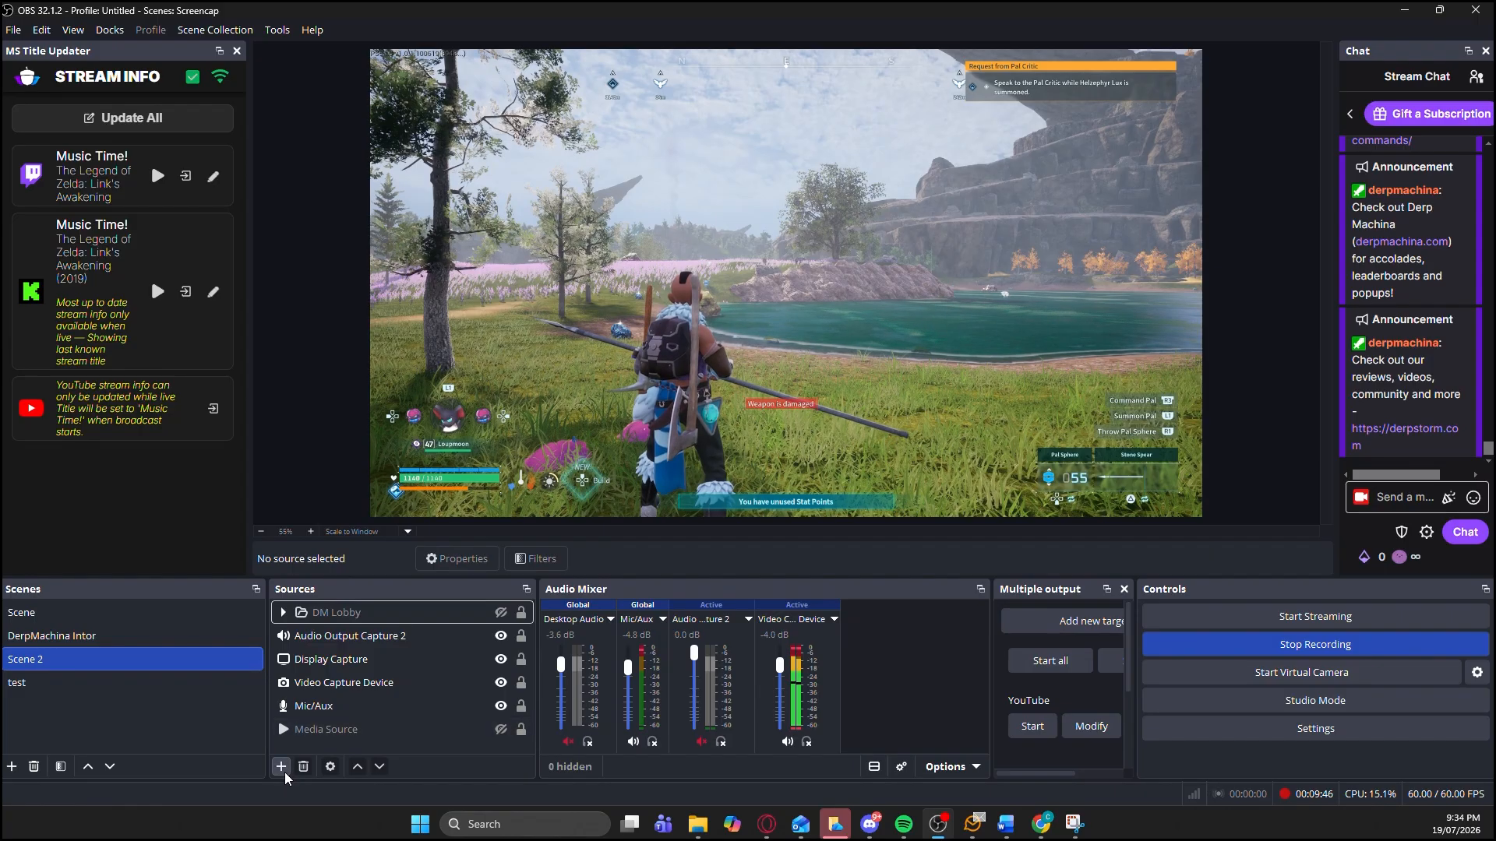
left_click(281, 767)
left_click(321, 467)
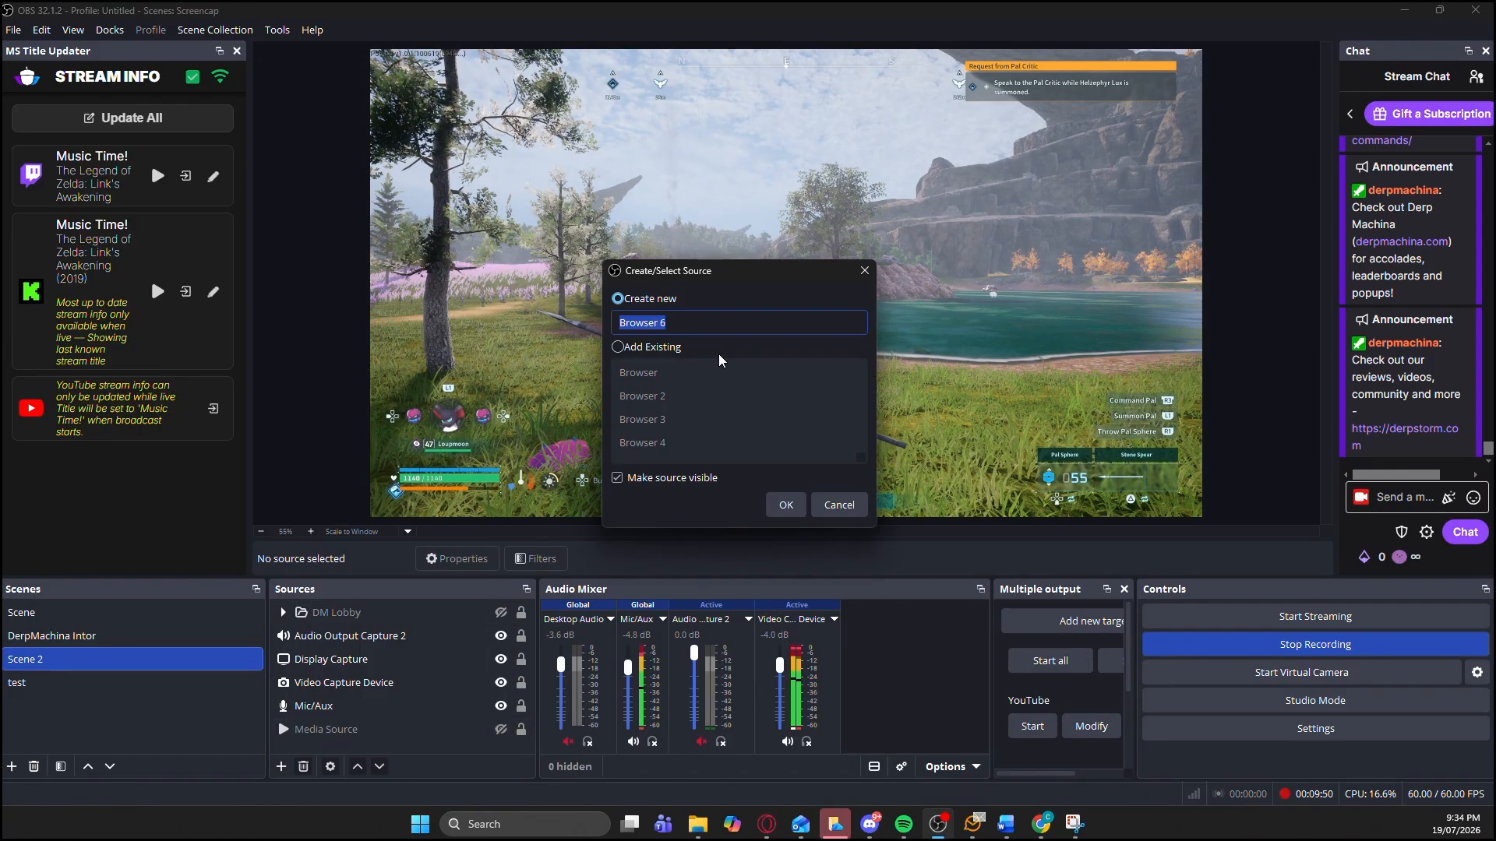
type("DM Chat")
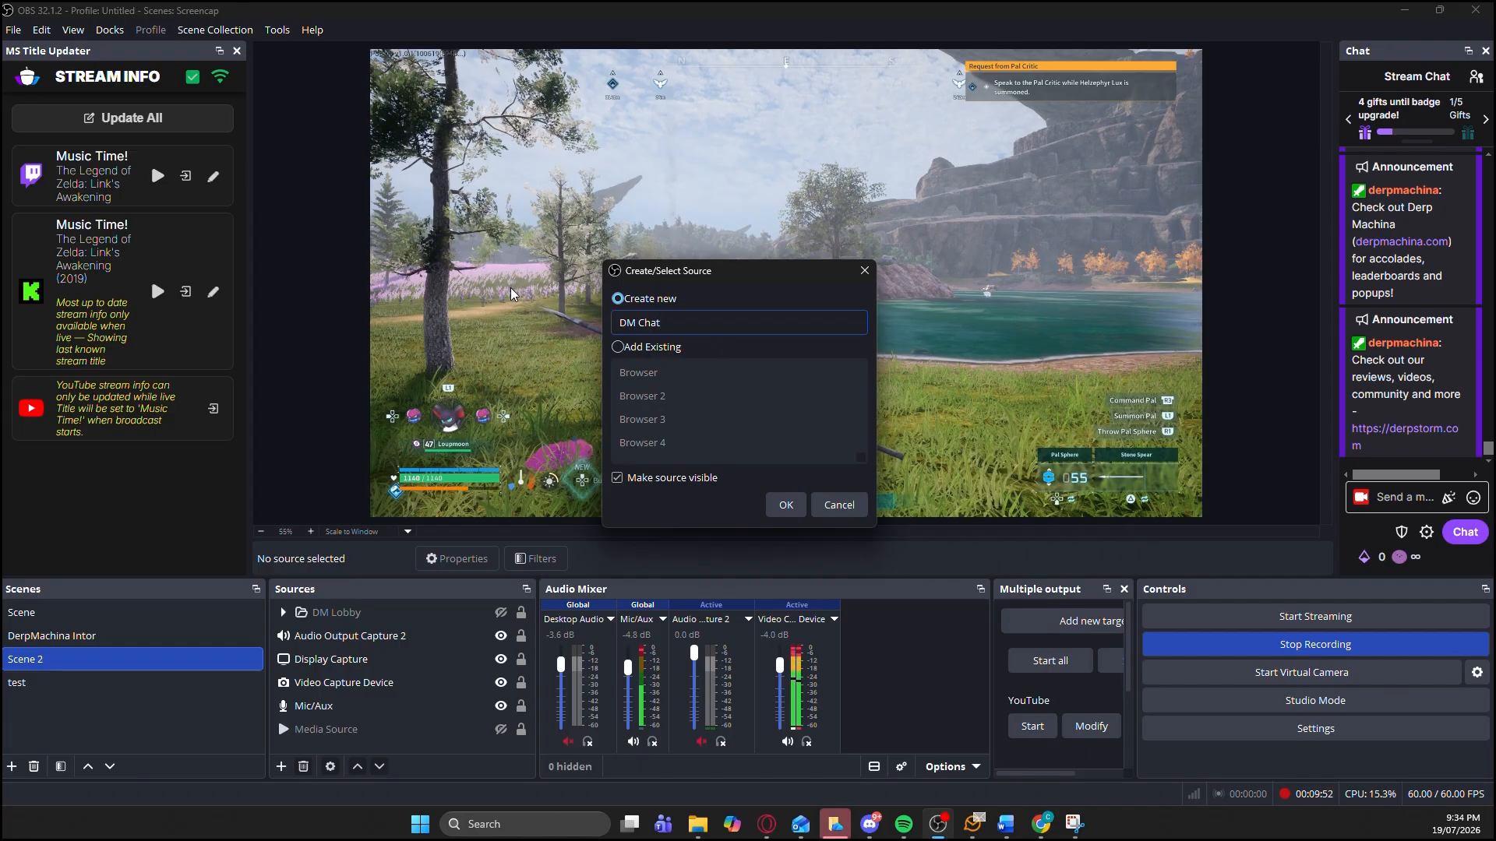
left_click(773, 510)
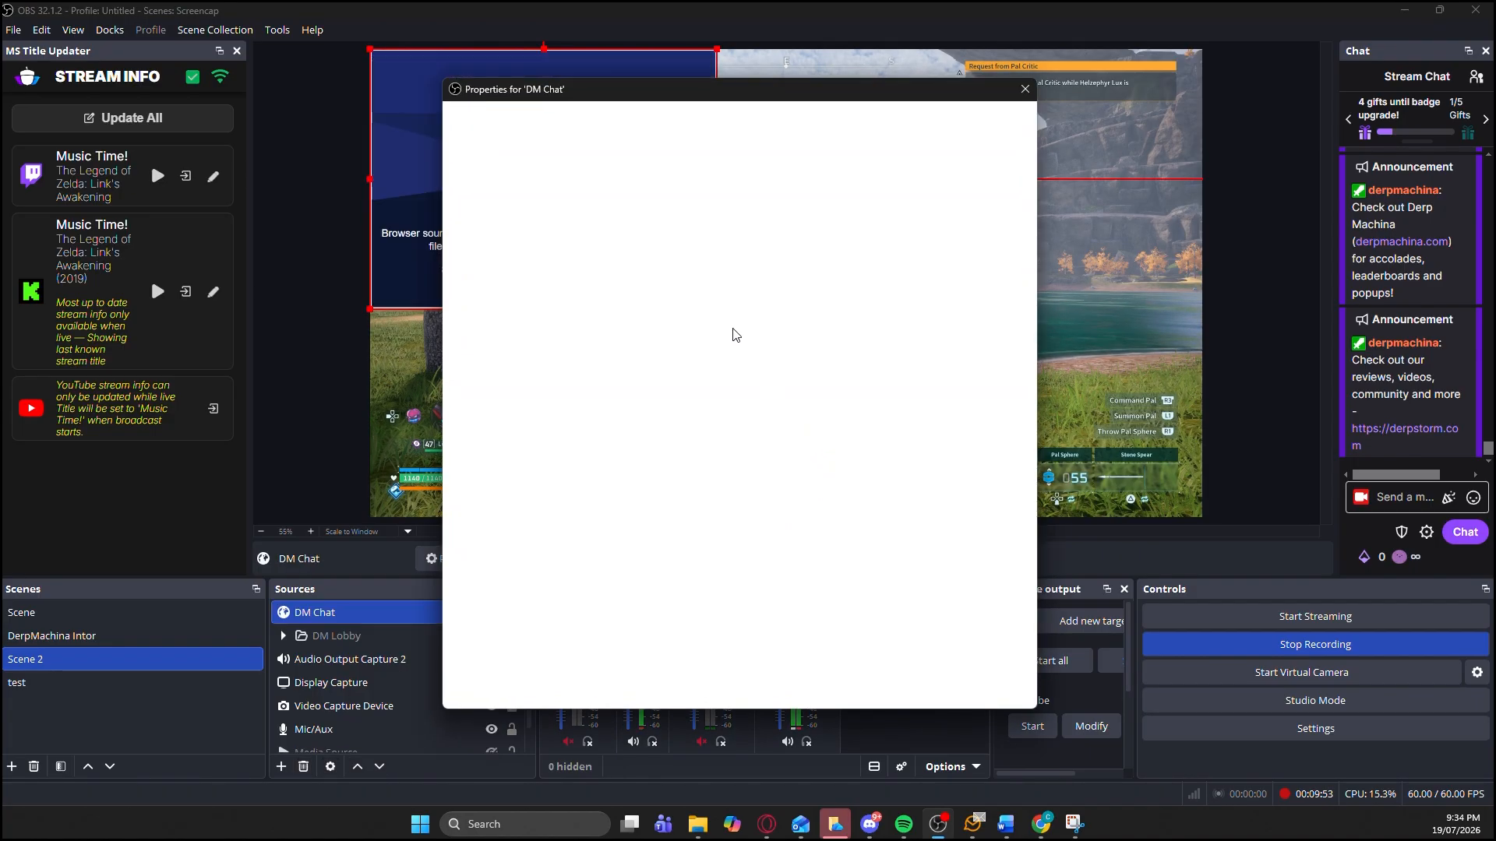
Replace the DM Chat source's default URL with the copied chat overlay URL, including its private key.
left_click(779, 432)
key("ctrl+a")
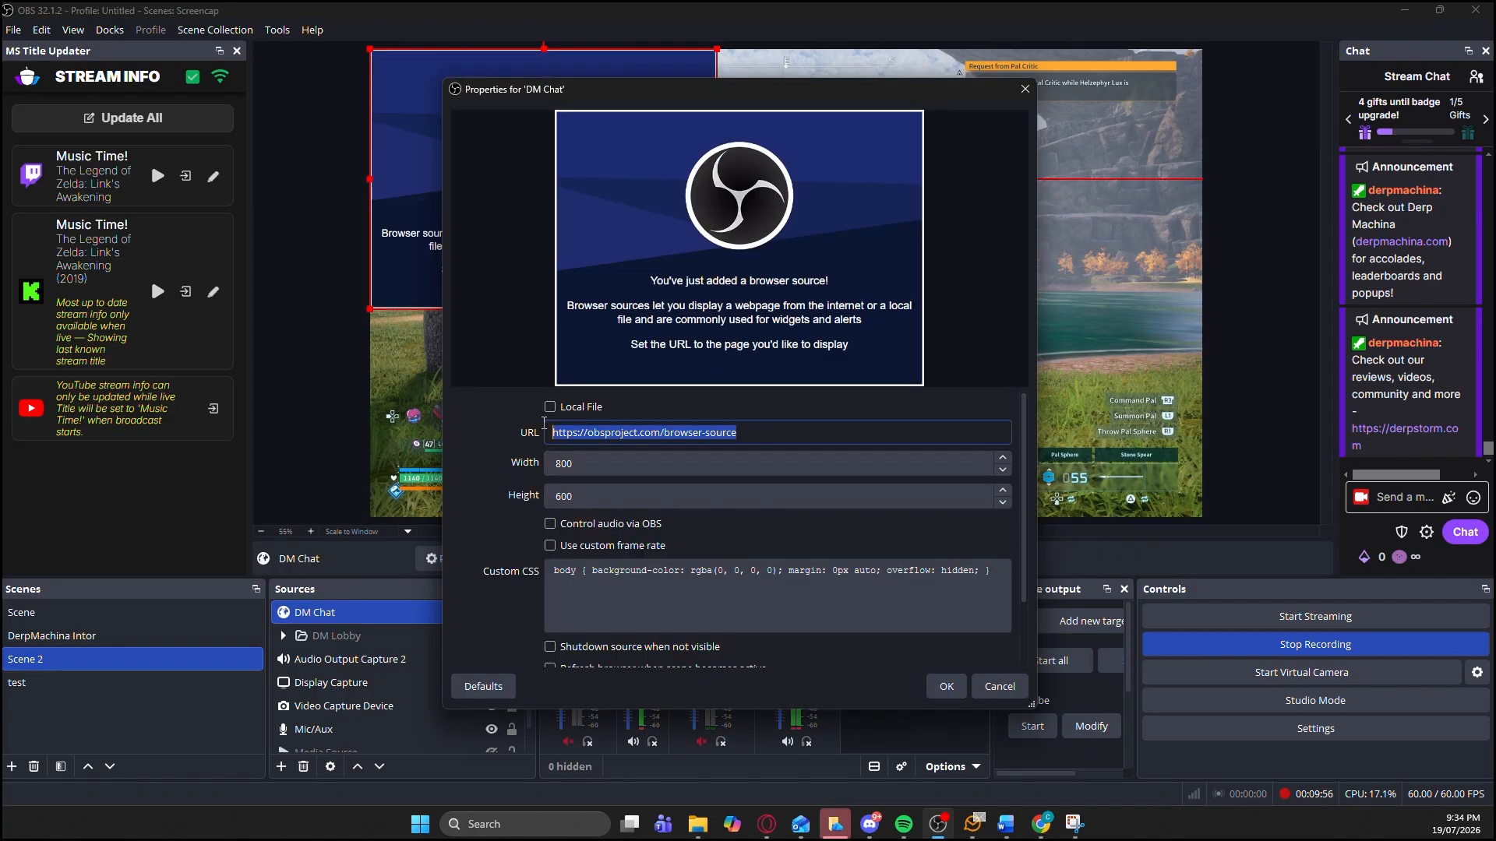
key("ctrl+v")
key("Tab")
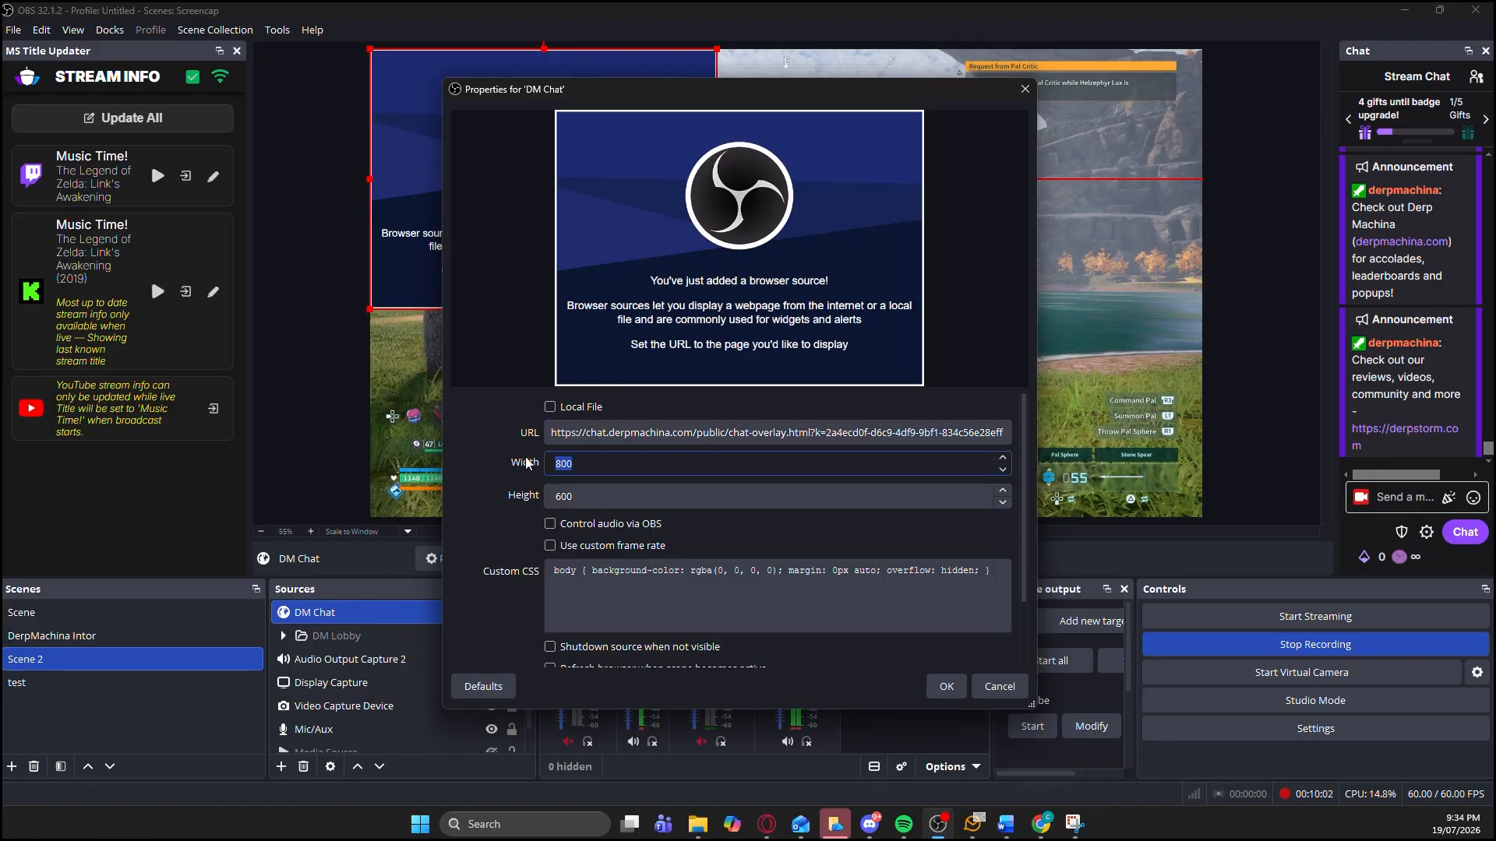
Set the DM Chat source's width to 500 and move it about 39 px from the canvas's right edge and 147 px from its top.
type("500")
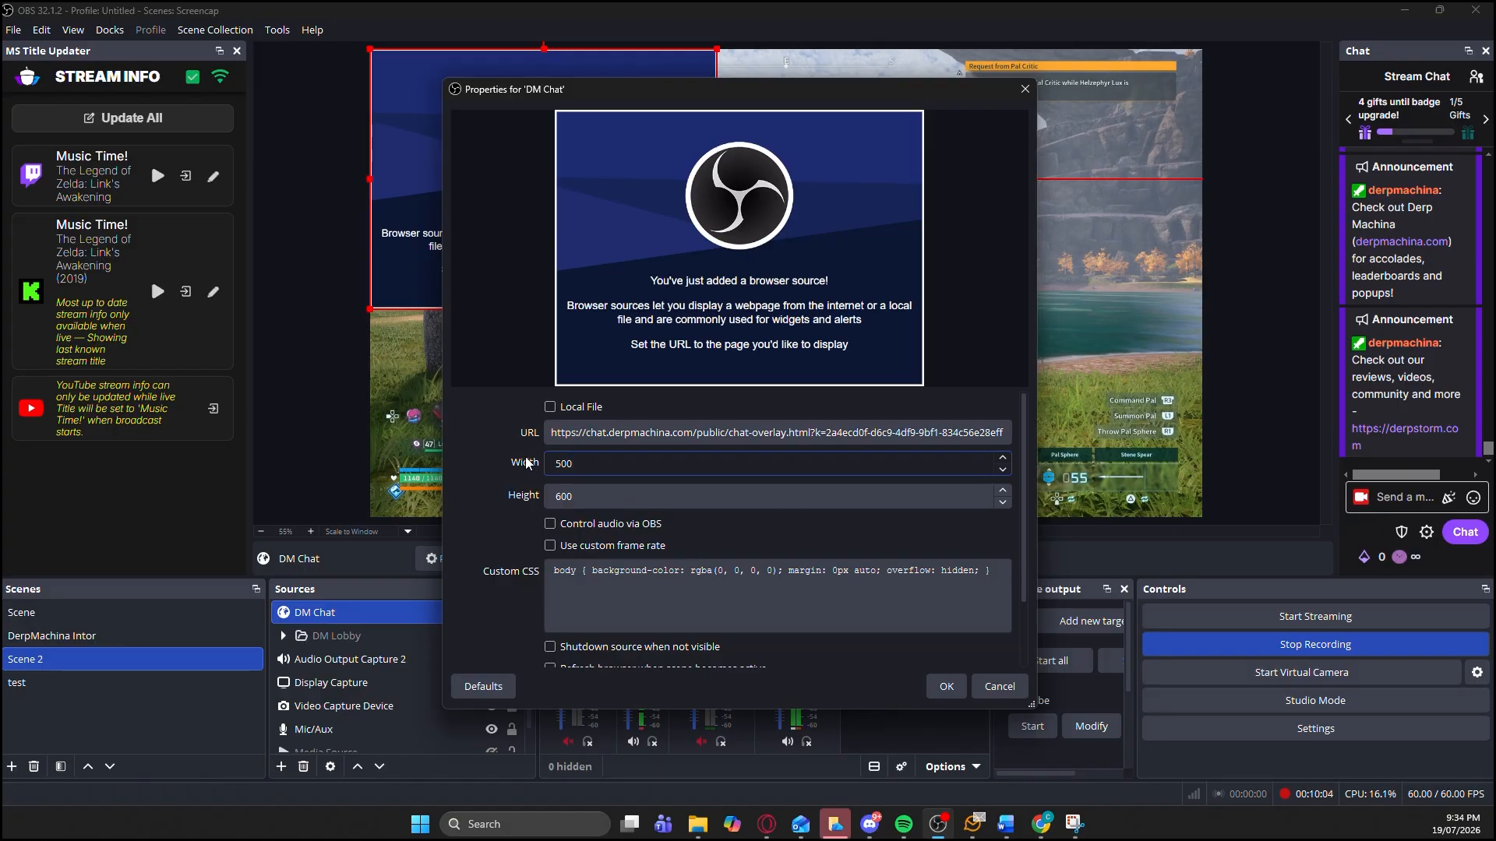
left_click(612, 497)
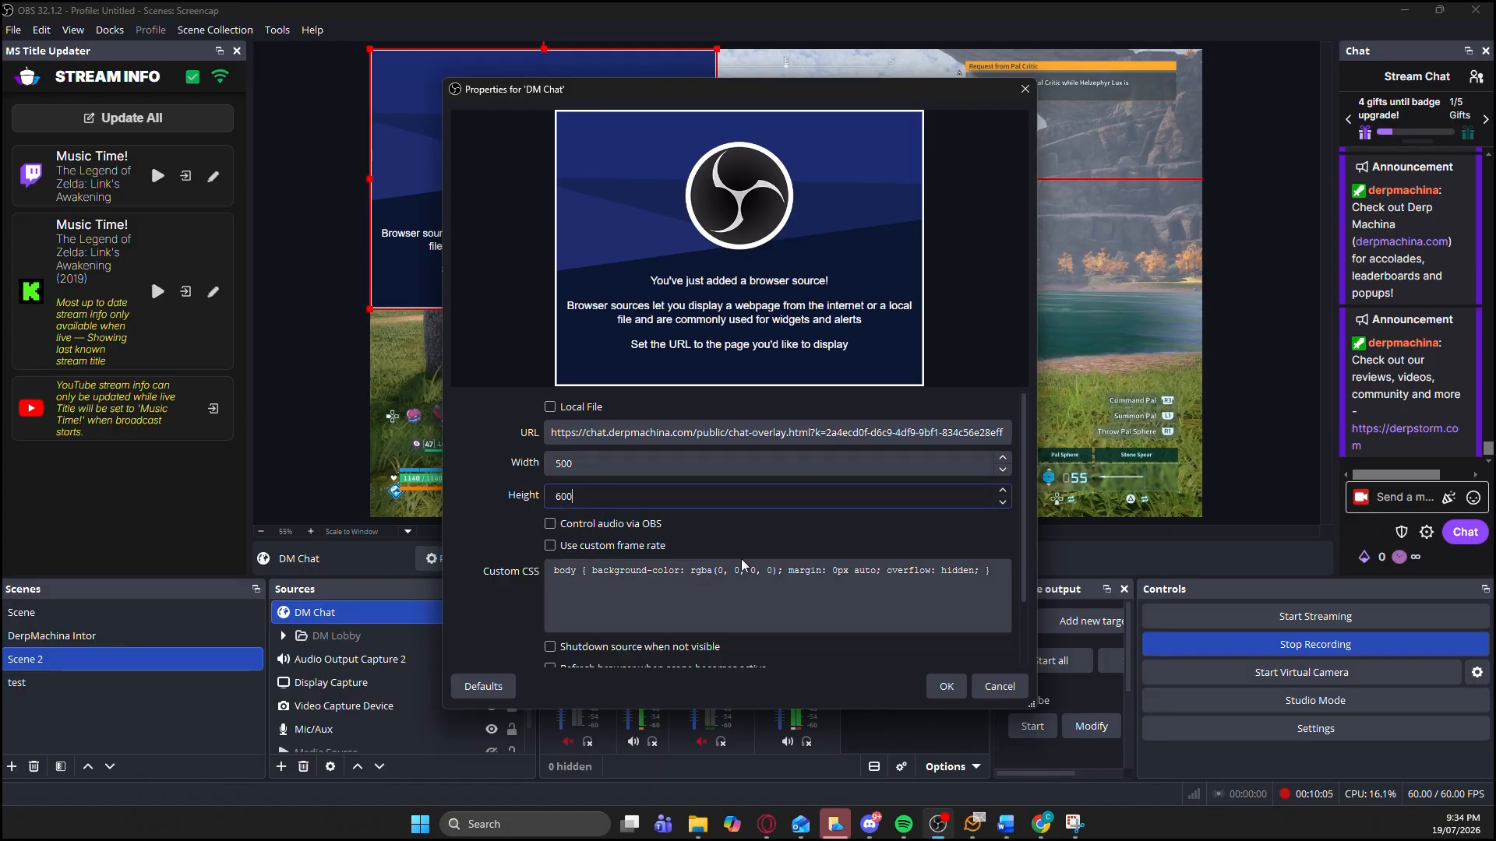
left_click(990, 689)
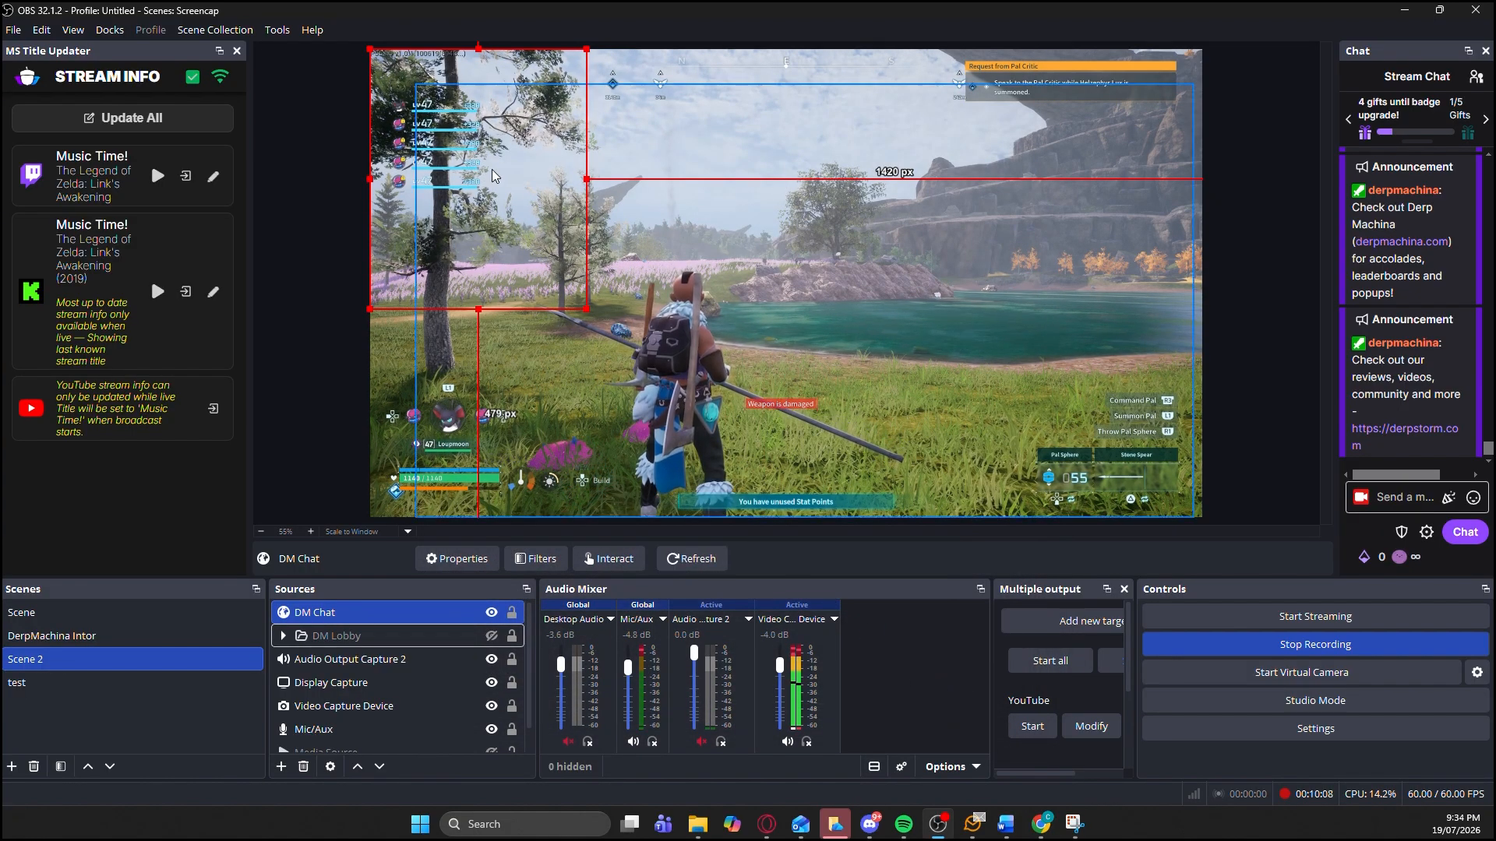
left_click_drag(494, 176, 1101, 232)
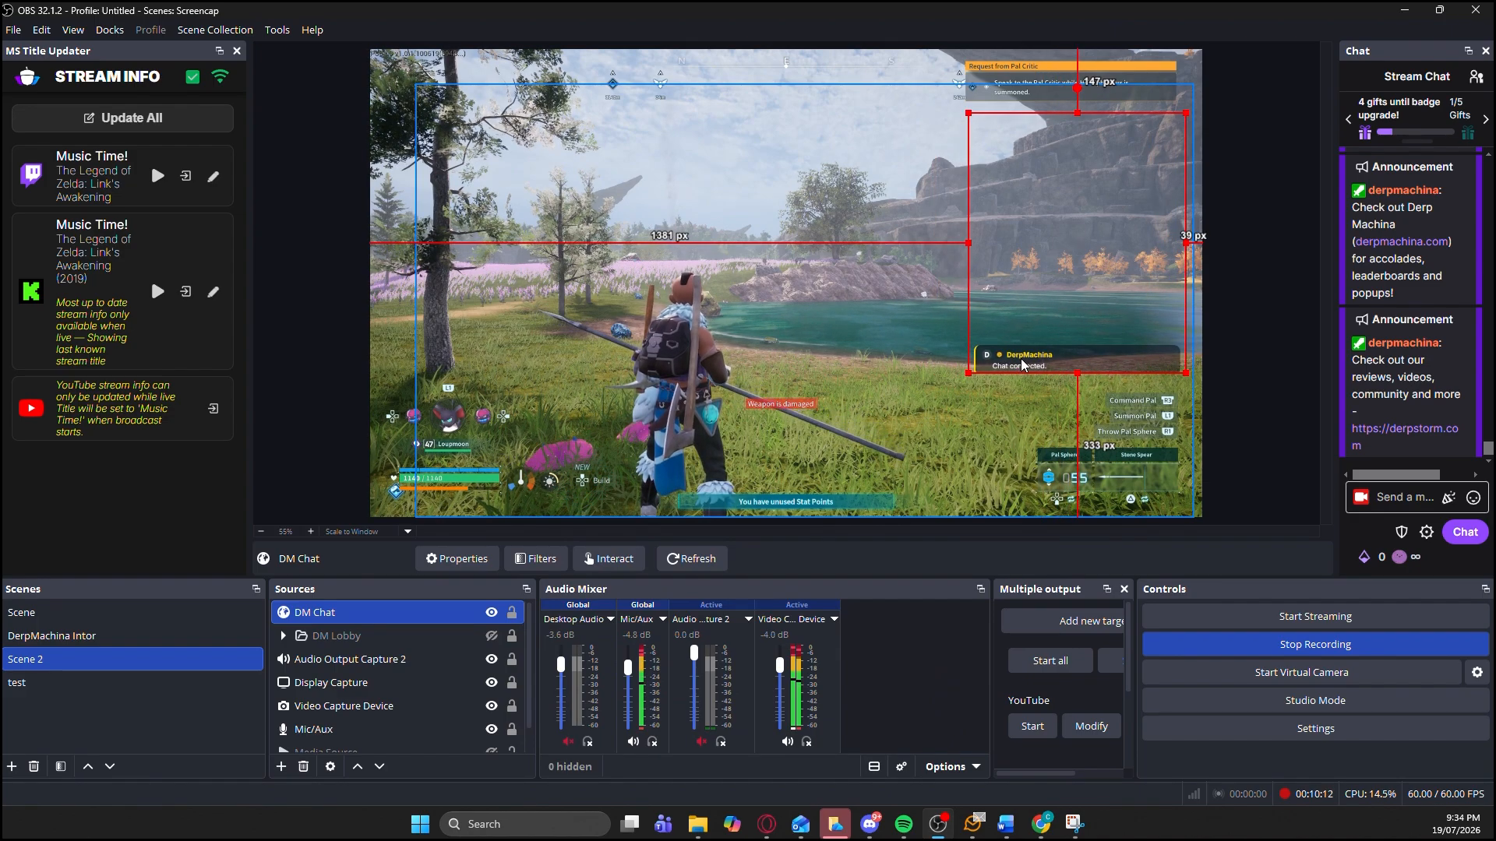